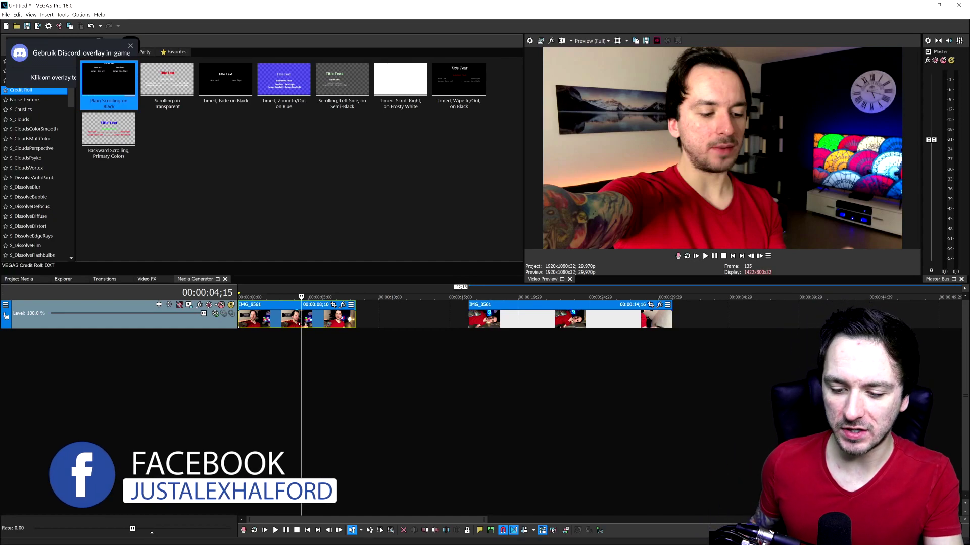
Compare frames of the two IMG_8561 clips on the timeline, focusing on the first clip between about 00:00:03;17 and 00:00:05;21.
{"action": "left_click", "coordinate": [502, 318]}
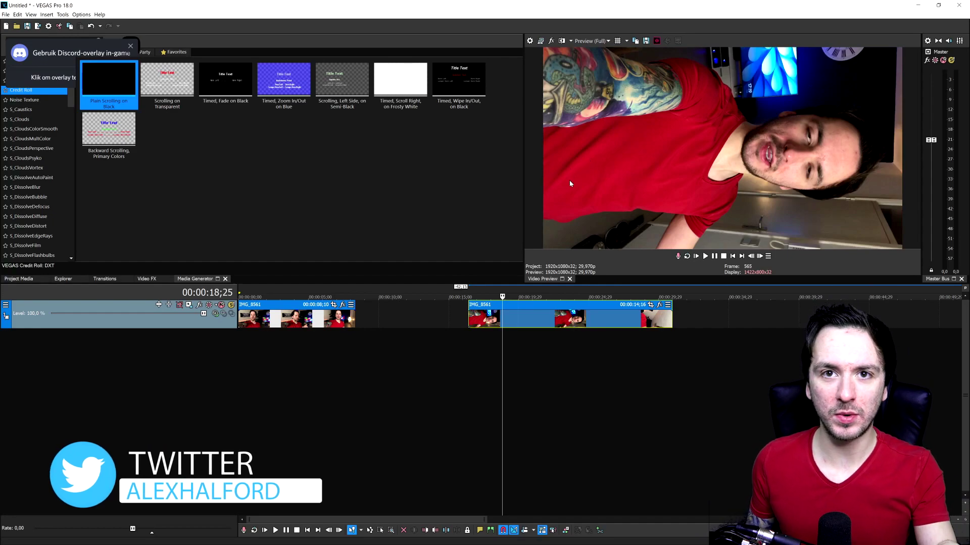
{"action": "left_click", "coordinate": [316, 318]}
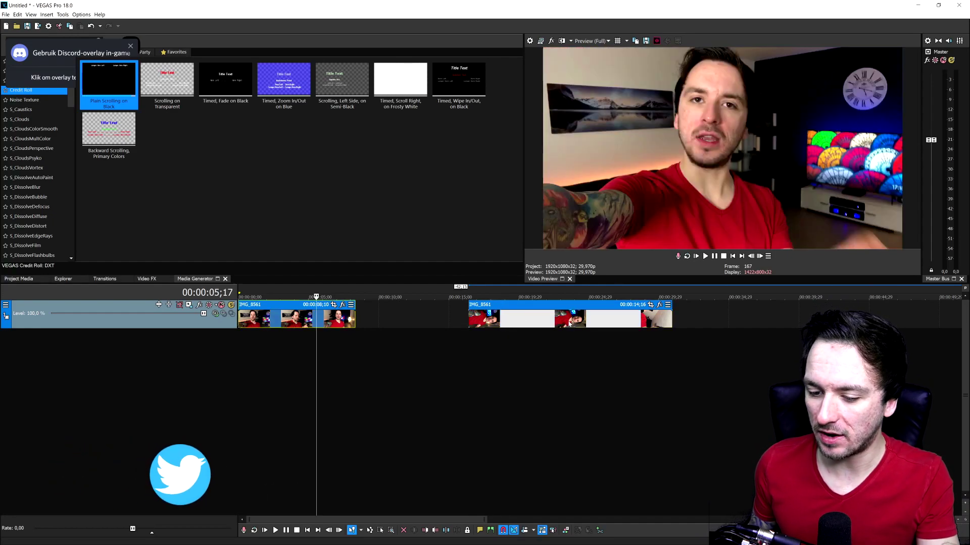
{"action": "left_click", "coordinate": [544, 323]}
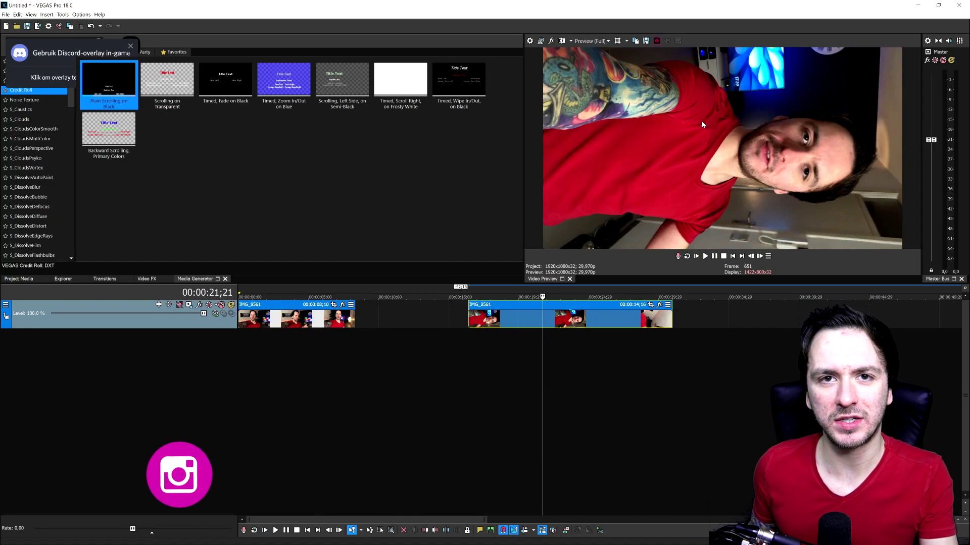
{"action": "left_click", "coordinate": [292, 323]}
{"action": "left_click", "coordinate": [300, 324]}
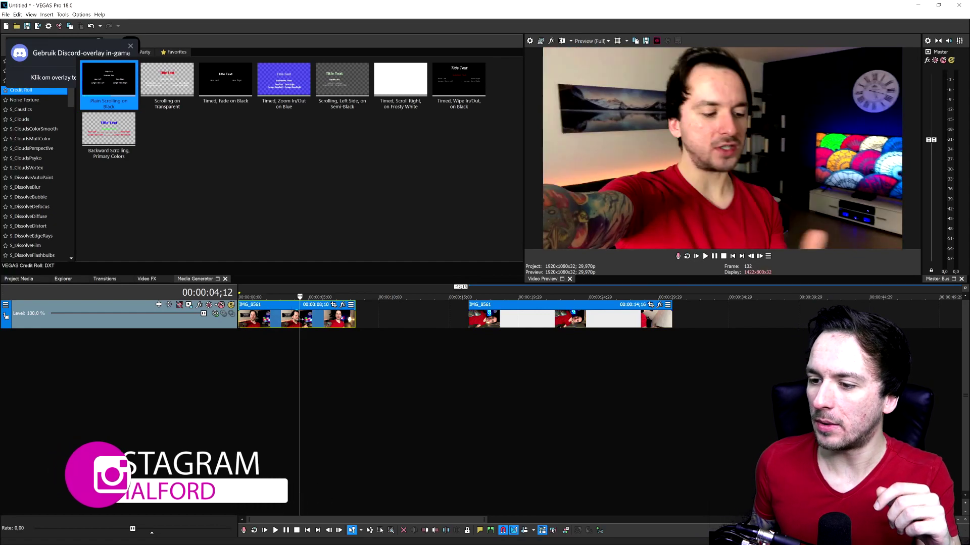
{"action": "left_click", "coordinate": [294, 323]}
{"action": "left_click", "coordinate": [288, 323]}
{"action": "left_click", "coordinate": [320, 323]}
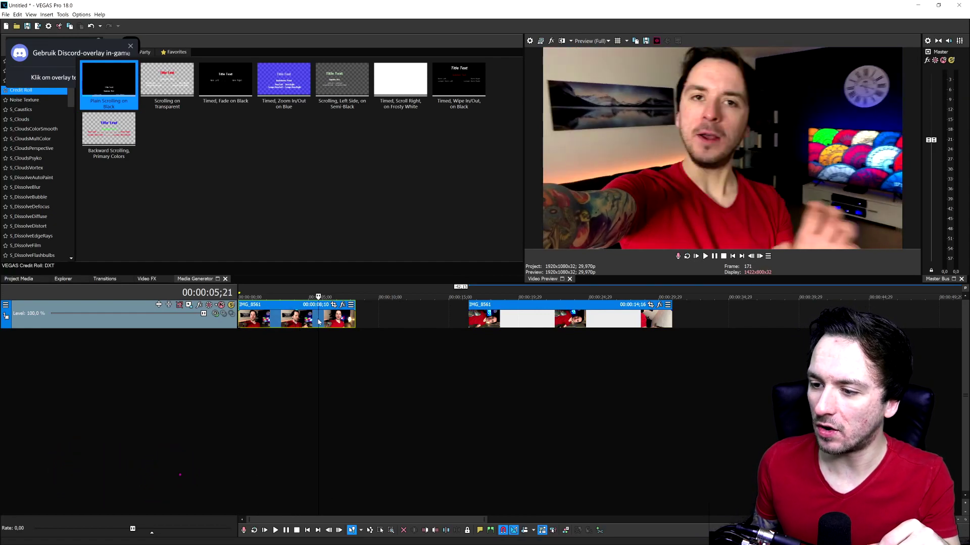
{"action": "left_click", "coordinate": [303, 323]}
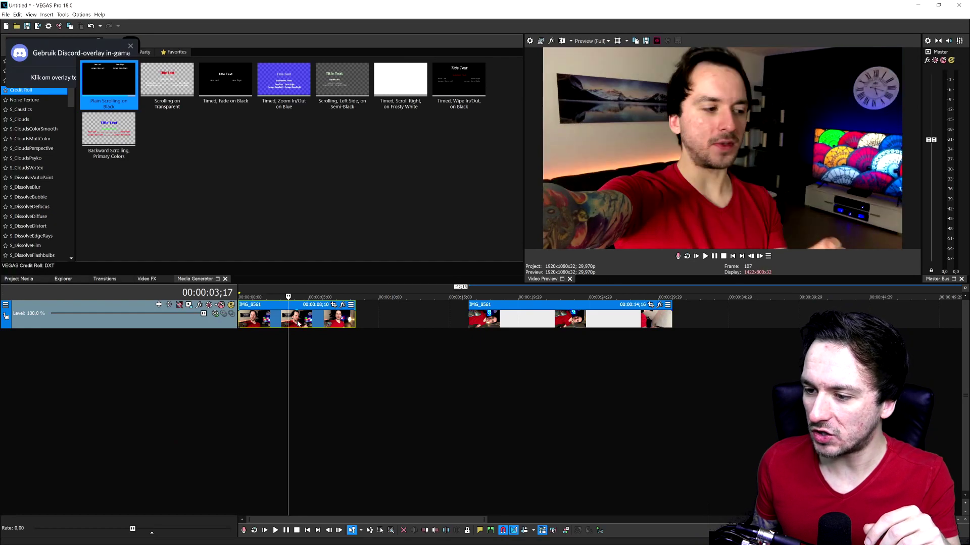
{"action": "left_click", "coordinate": [297, 325]}
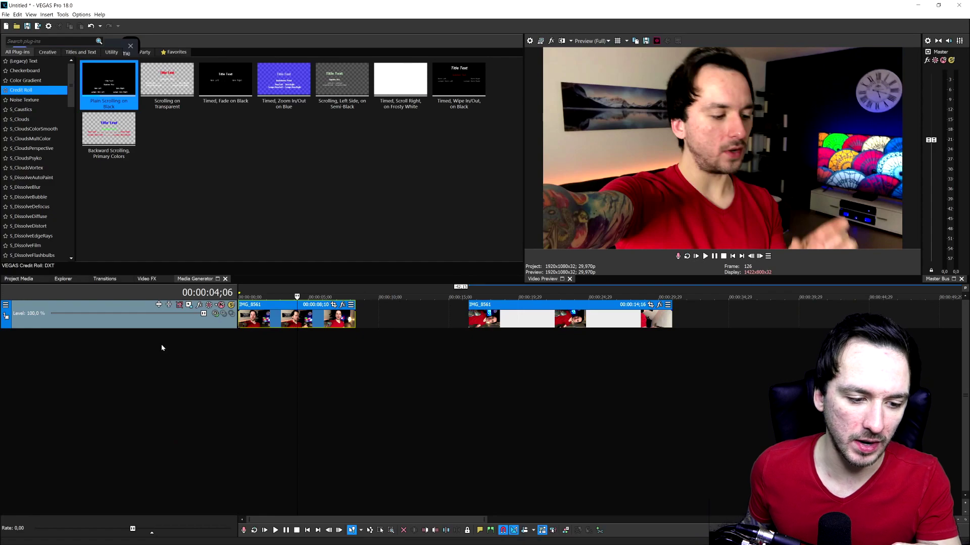
Browse the available video effects, review the effect chain already on the first IMG_8561 clip, and examine several of its frames.
{"action": "left_click", "coordinate": [146, 279]}
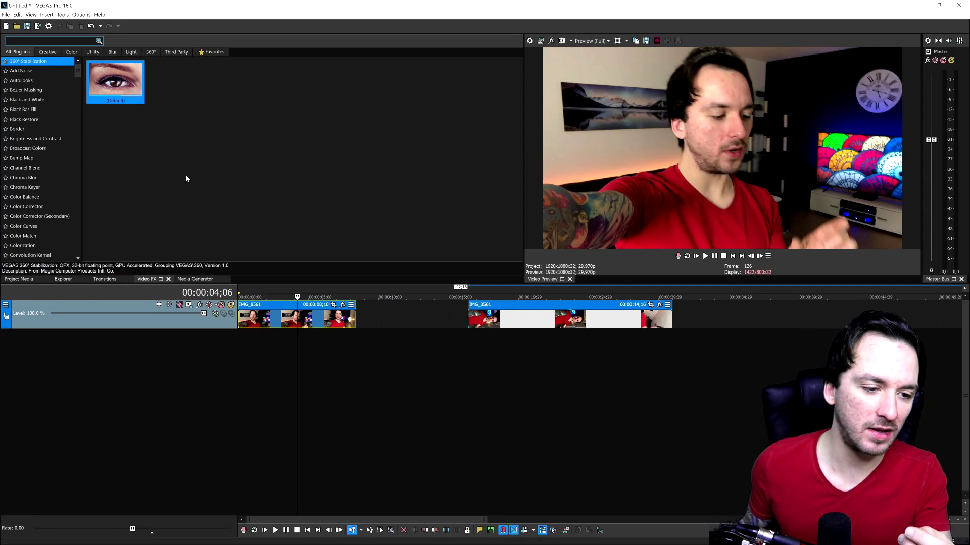
{"action": "scroll", "coordinate": [58, 165], "scroll_direction": "down", "scroll_amount": 10}
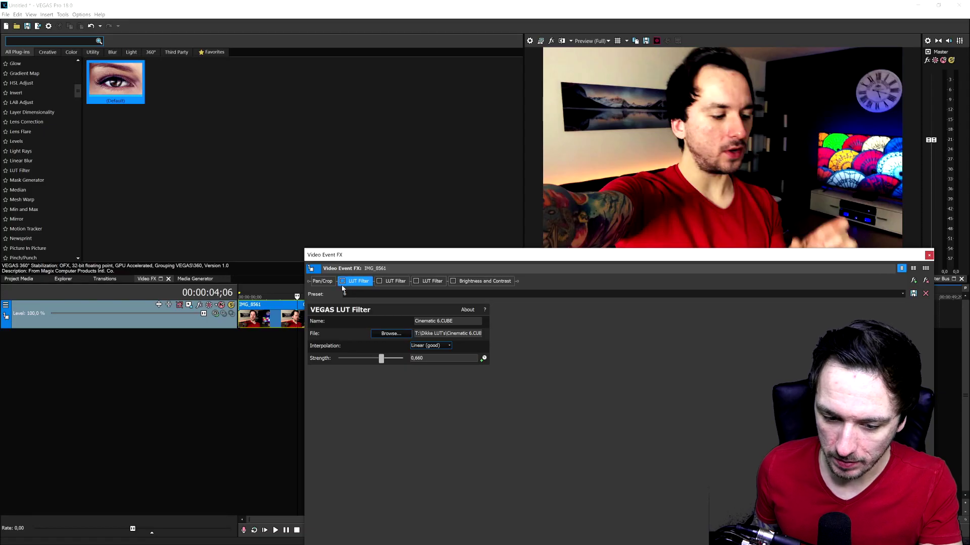
{"action": "left_click_drag", "start_coordinate": [354, 254], "coordinate": [219, 317]}
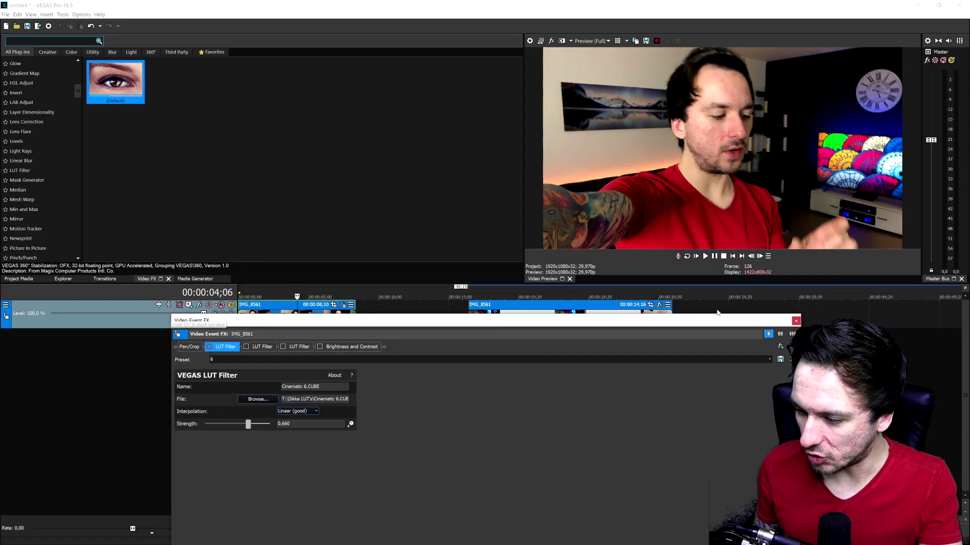
{"action": "left_click", "coordinate": [771, 317]}
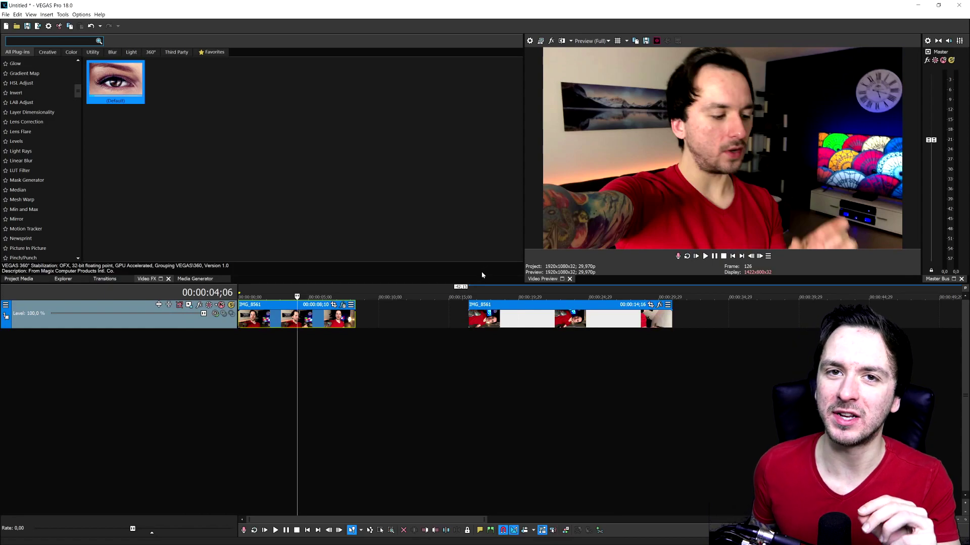
{"action": "left_click", "coordinate": [290, 323]}
{"action": "left_click", "coordinate": [309, 323]}
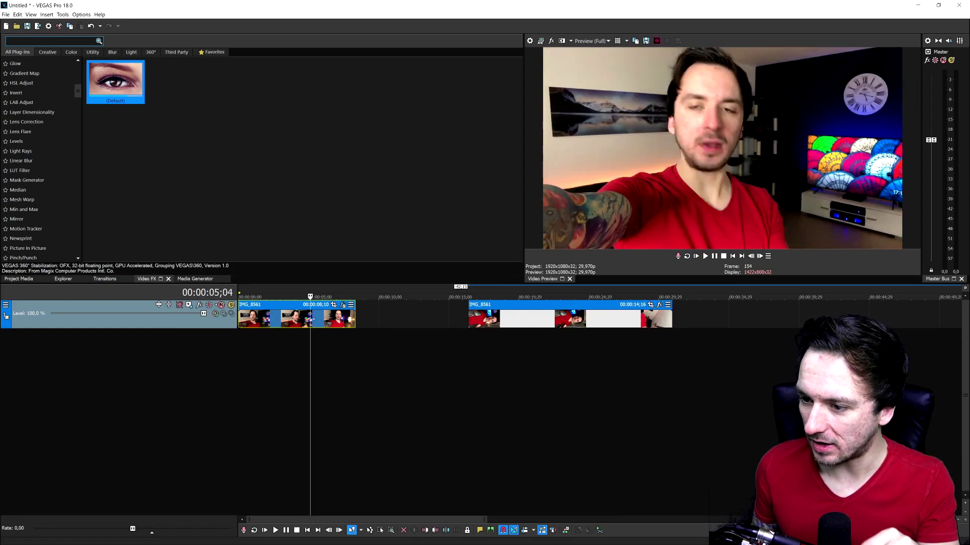
{"action": "left_click", "coordinate": [300, 323]}
{"action": "left_click", "coordinate": [294, 323]}
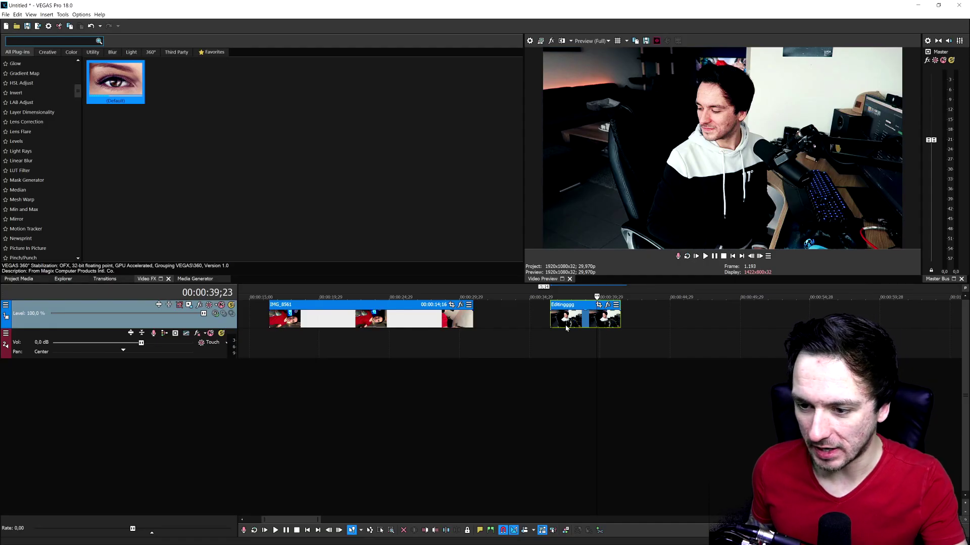
Move the Editingggg clip into the gap between the two IMG_8561 clips.
{"action": "scroll", "coordinate": [566, 329], "scroll_direction": "down", "scroll_amount": 3}
{"action": "left_click_drag", "start_coordinate": [515, 316], "coordinate": [329, 314]}
{"action": "left_click", "coordinate": [329, 314]}
{"action": "scroll", "coordinate": [353, 315], "scroll_direction": "up", "scroll_amount": 3}
{"action": "left_click", "coordinate": [377, 318]}
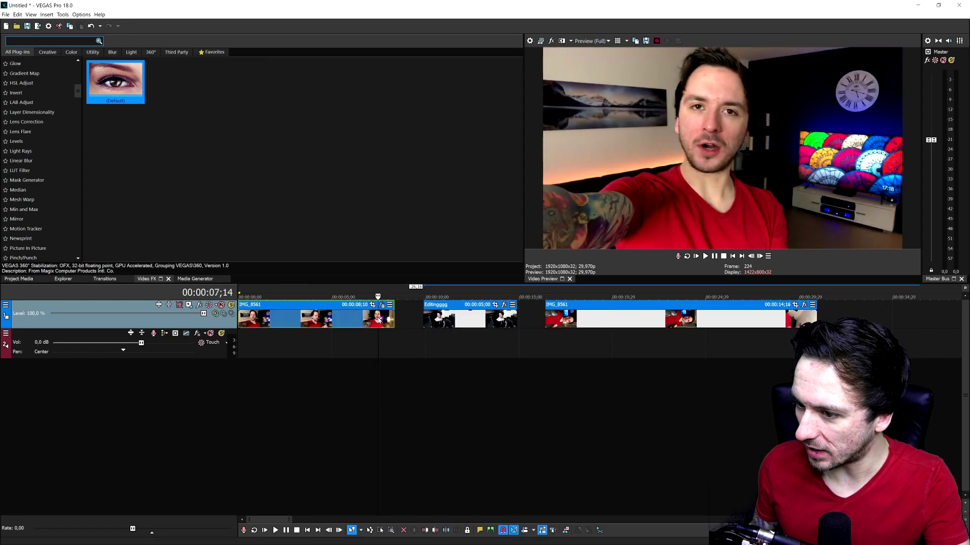
Split the first IMG_8561 clip at 00:00:04;11 and place the Editingggg clip on a new video track above, starting just after the cut.
{"action": "scroll", "coordinate": [377, 319], "scroll_direction": "up", "scroll_amount": 2}
{"action": "right_click", "coordinate": [500, 323]}
{"action": "left_click", "coordinate": [564, 420]}
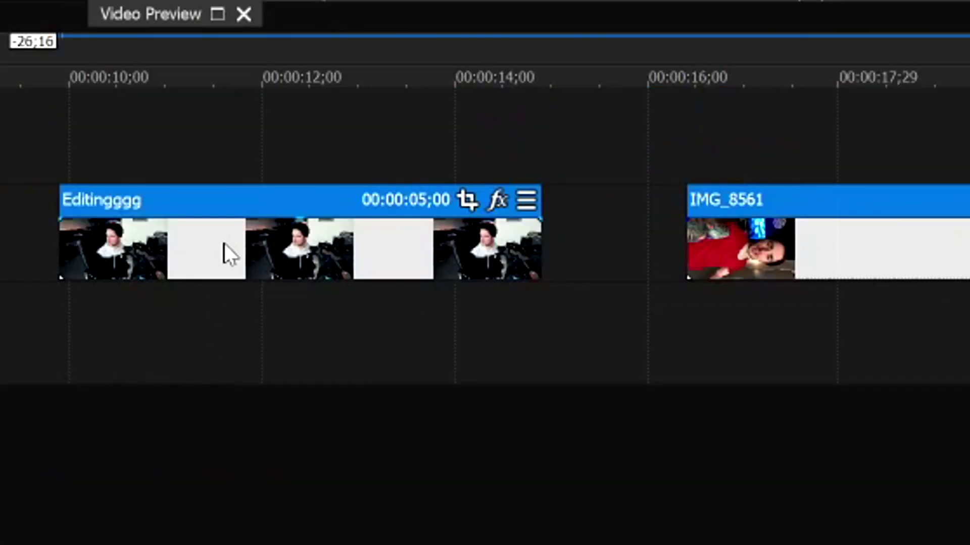
{"action": "left_click_drag", "start_coordinate": [224, 243], "coordinate": [5, 134]}
{"action": "scroll", "coordinate": [319, 323], "scroll_direction": "up", "scroll_amount": 3}
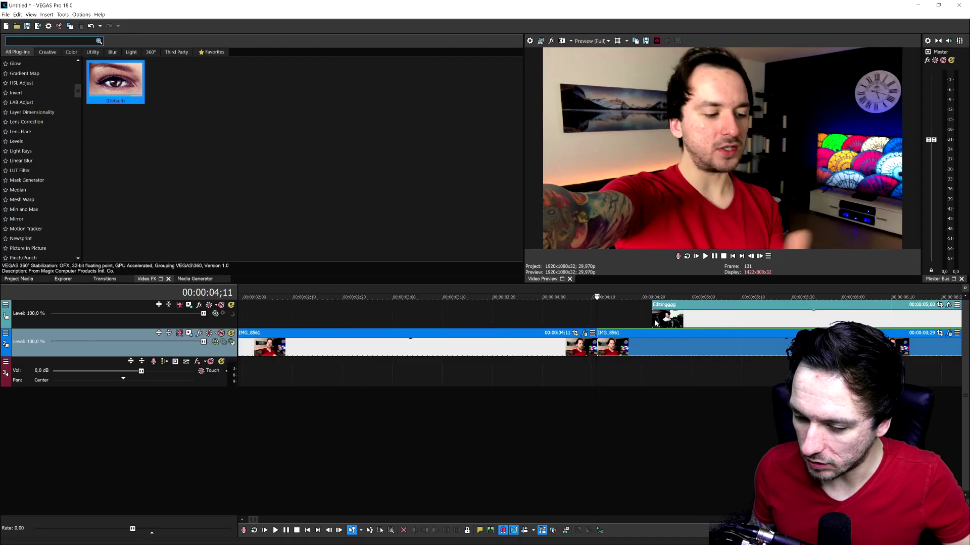
{"action": "left_click", "coordinate": [633, 318]}
{"action": "mouse_move", "coordinate": [633, 318]}
{"action": "left_mouse_down"}
{"action": "mouse_move", "coordinate": [615, 318]}
{"action": "mouse_move", "coordinate": [646, 323]}
{"action": "left_mouse_up"}
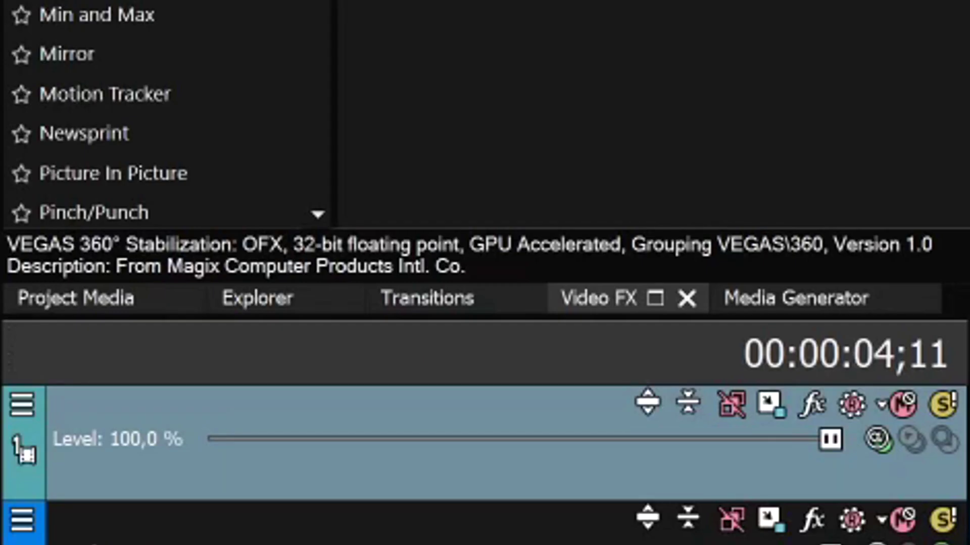
Add the default Brightness and Contrast effect to the IMG_8561 piece after the cut and set its contrast to 0.057.
{"action": "scroll", "coordinate": [167, 111], "scroll_direction": "up", "scroll_amount": 10}
{"action": "left_click", "coordinate": [144, 0]}
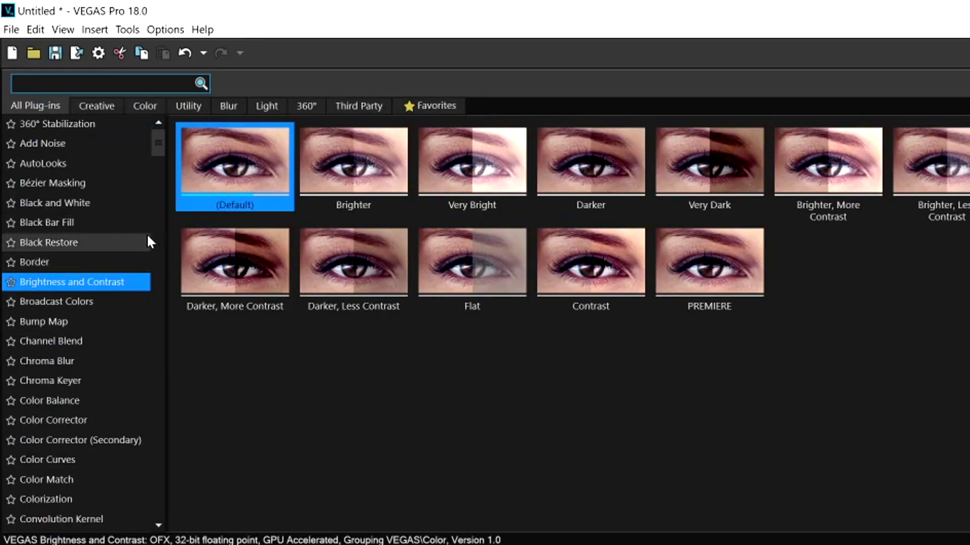
{"action": "left_click_drag", "start_coordinate": [240, 169], "coordinate": [969, 544]}
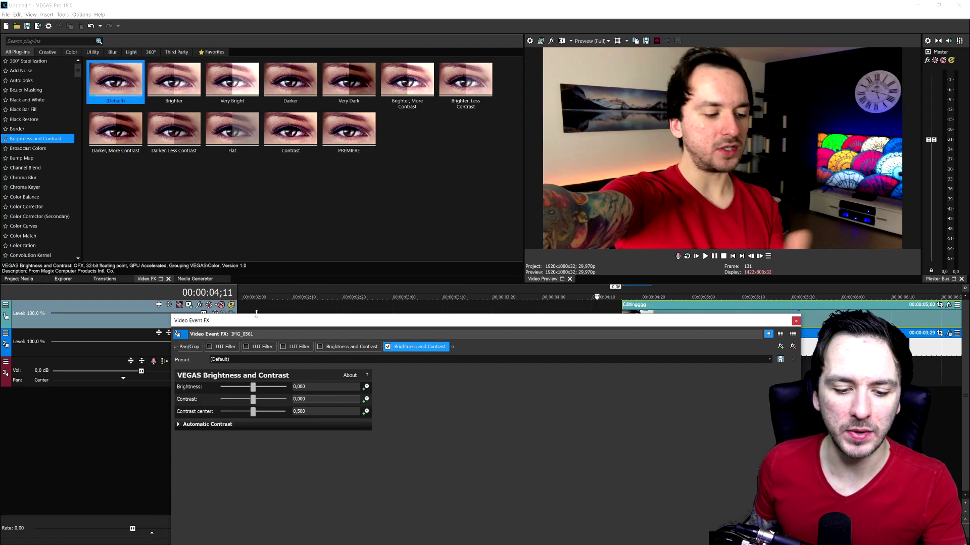
{"action": "left_click_drag", "start_coordinate": [286, 320], "coordinate": [566, 368]}
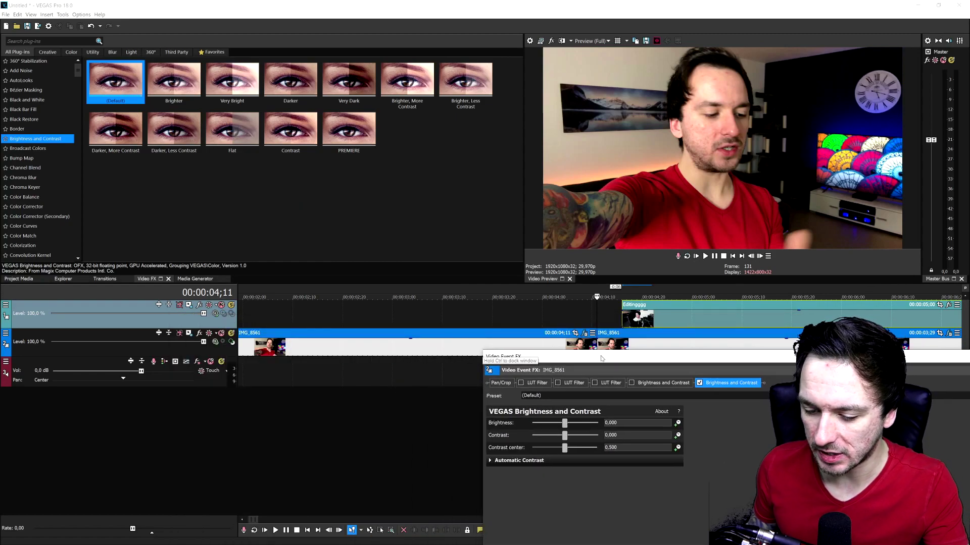
{"action": "left_click_drag", "start_coordinate": [566, 435], "coordinate": [569, 437]}
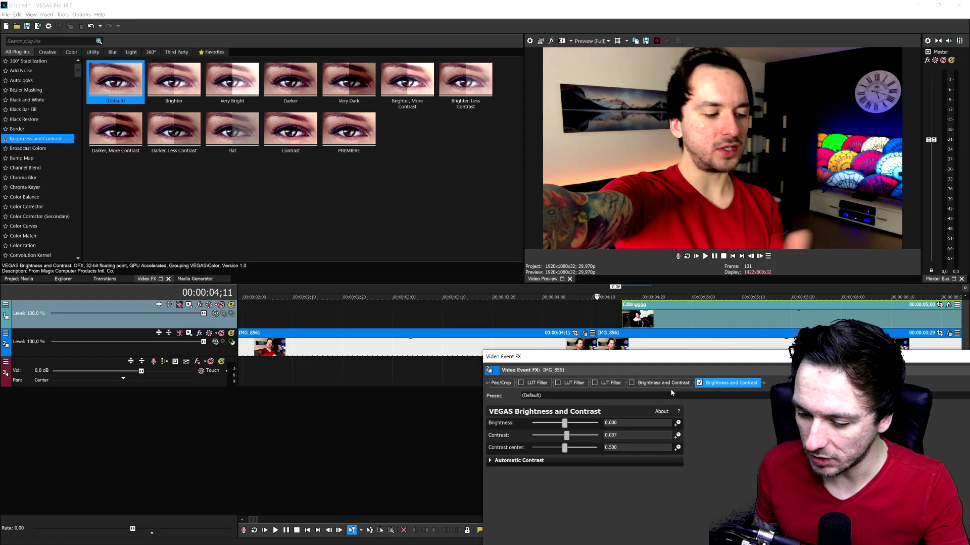
{"action": "left_click_drag", "start_coordinate": [790, 362], "coordinate": [794, 347]}
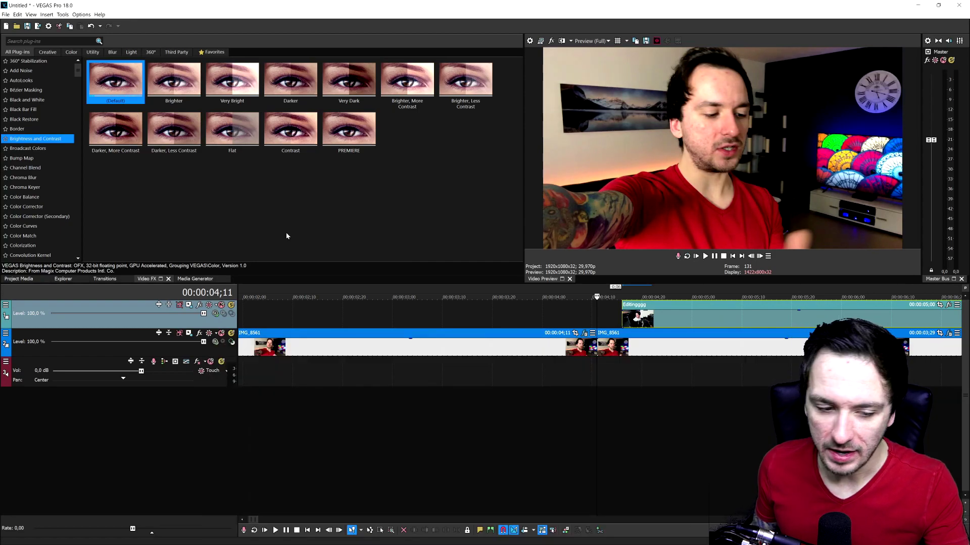
Add a LUT Filter to the IMG_8561 piece after the cut and choose preset 8 for it.
{"action": "scroll", "coordinate": [60, 188], "scroll_direction": "down", "scroll_amount": 2}
{"action": "scroll", "coordinate": [59, 188], "scroll_direction": "down", "scroll_amount": 8}
{"action": "left_click", "coordinate": [71, 223]}
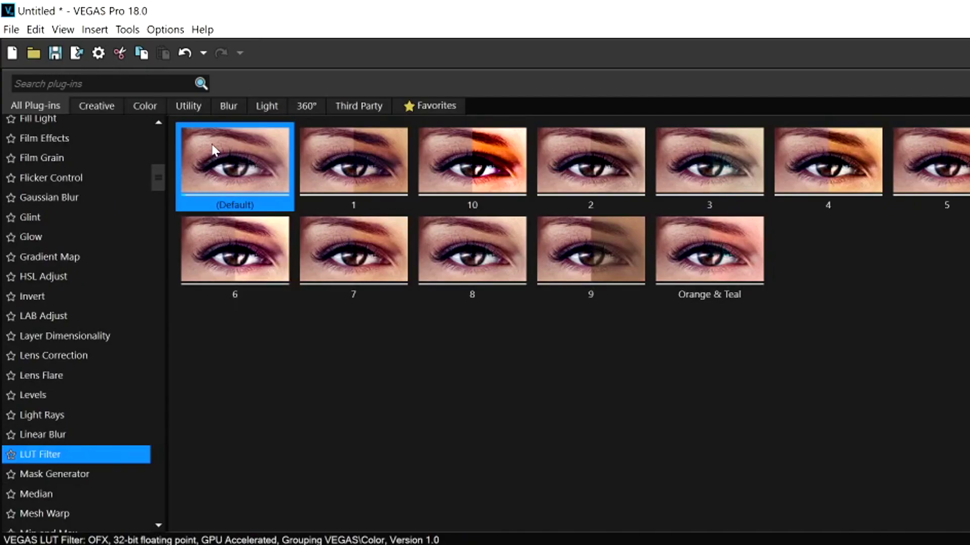
{"action": "left_click", "coordinate": [231, 153]}
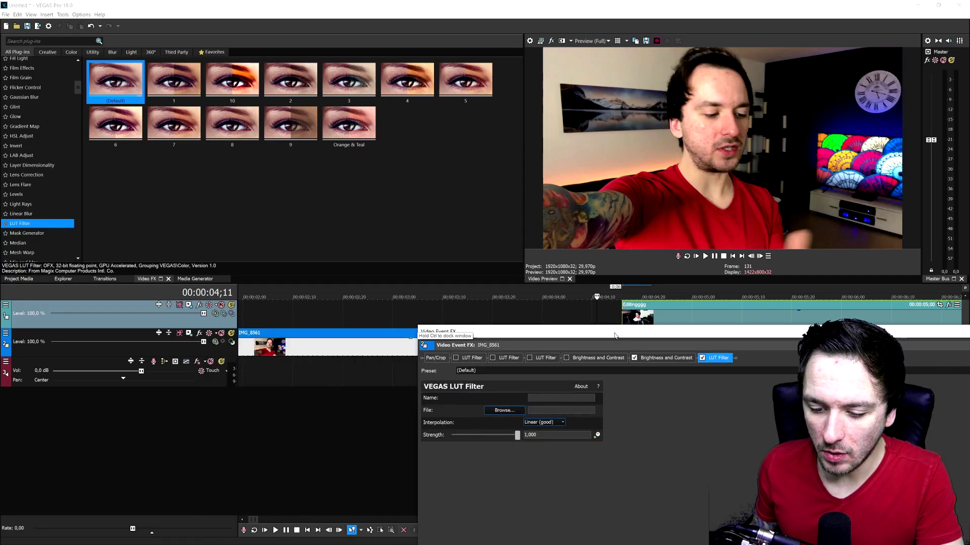
{"action": "key", "text": "Down"}
{"action": "key", "text": "Down"}
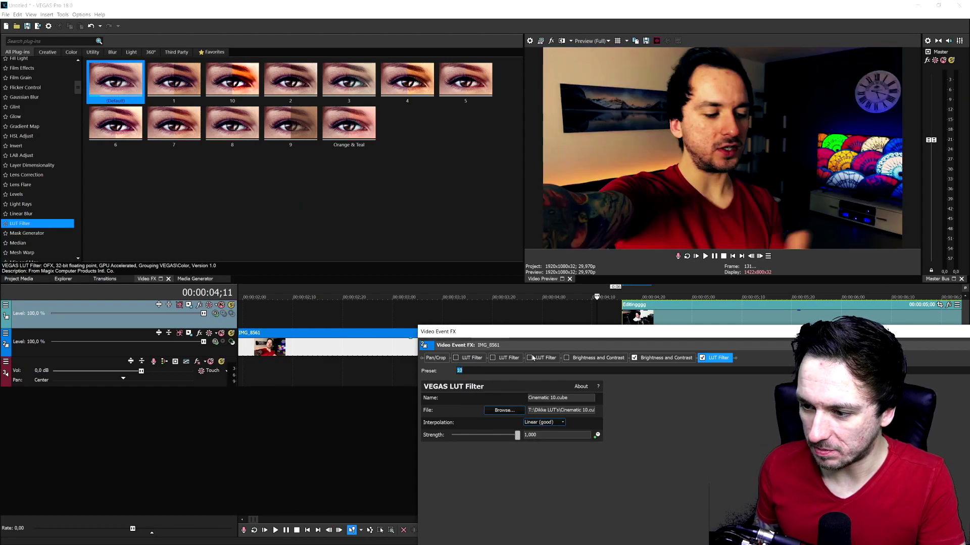
{"action": "type", "text": "8"}
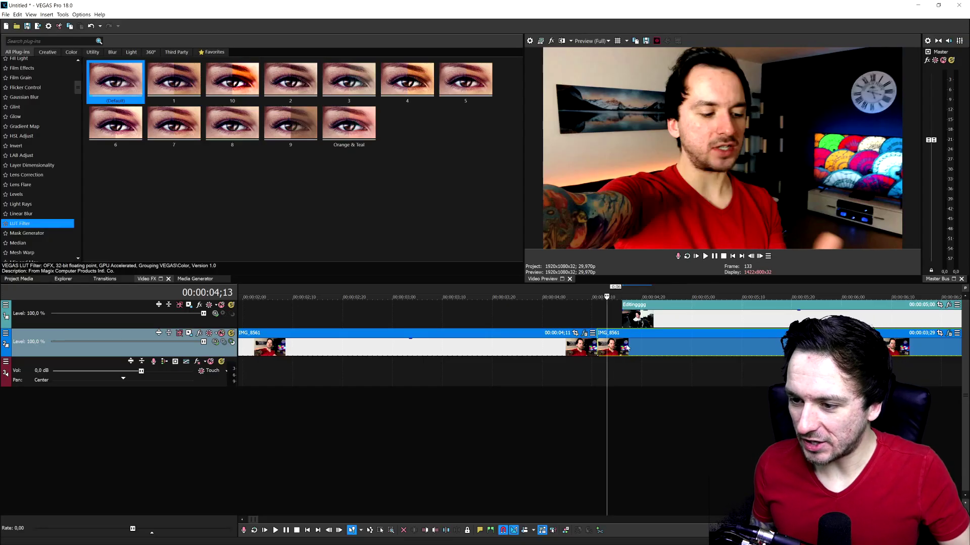
Undo the last change and compare the Editingggg frame with the graded IMG_8561 frame.
{"action": "key", "text": "ctrl+z"}
{"action": "scroll", "coordinate": [630, 324], "scroll_direction": "up", "scroll_amount": 2}
{"action": "left_click", "coordinate": [617, 319]}
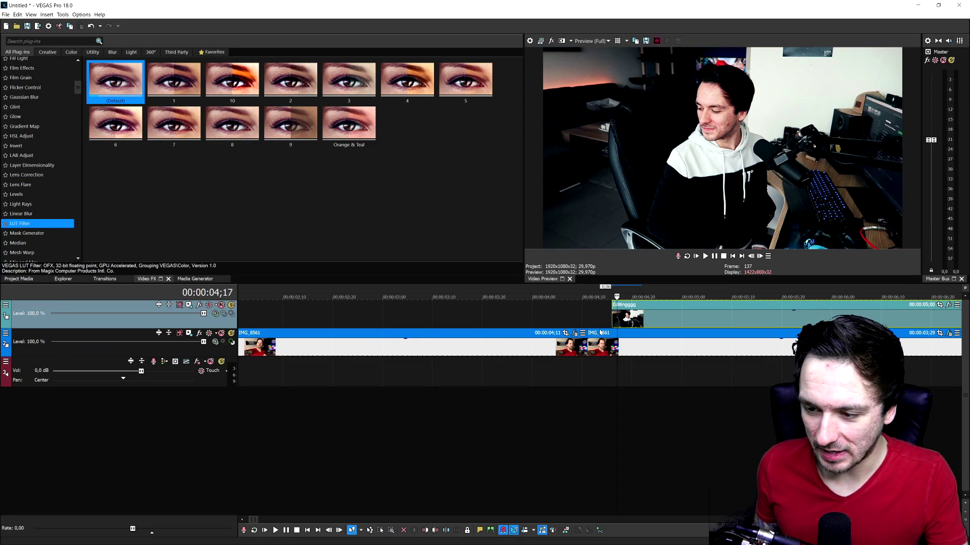
{"action": "left_click", "coordinate": [601, 338]}
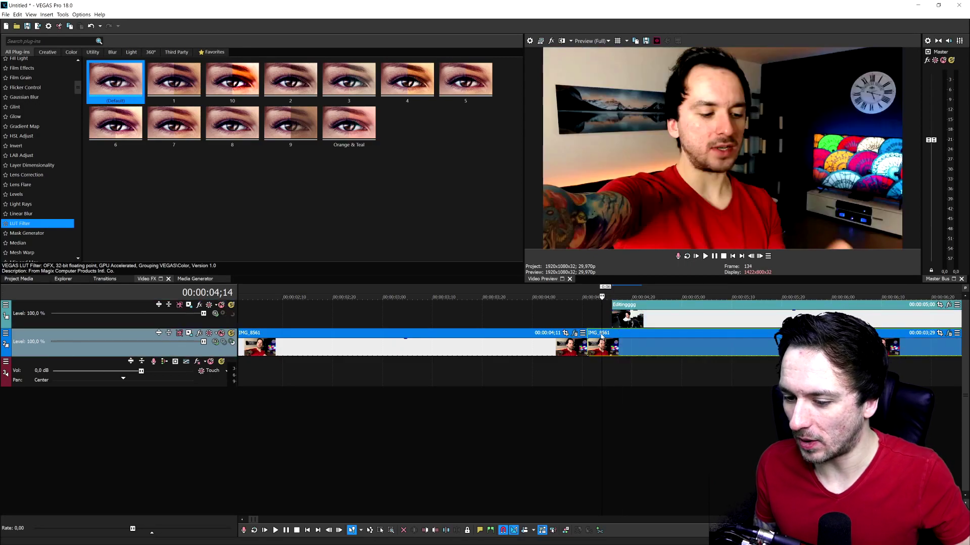
Delete the Editingggg clip from the upper video track.
{"action": "scroll", "coordinate": [601, 338], "scroll_direction": "down", "scroll_amount": 3}
{"action": "left_click_drag", "start_coordinate": [525, 322], "coordinate": [626, 323]}
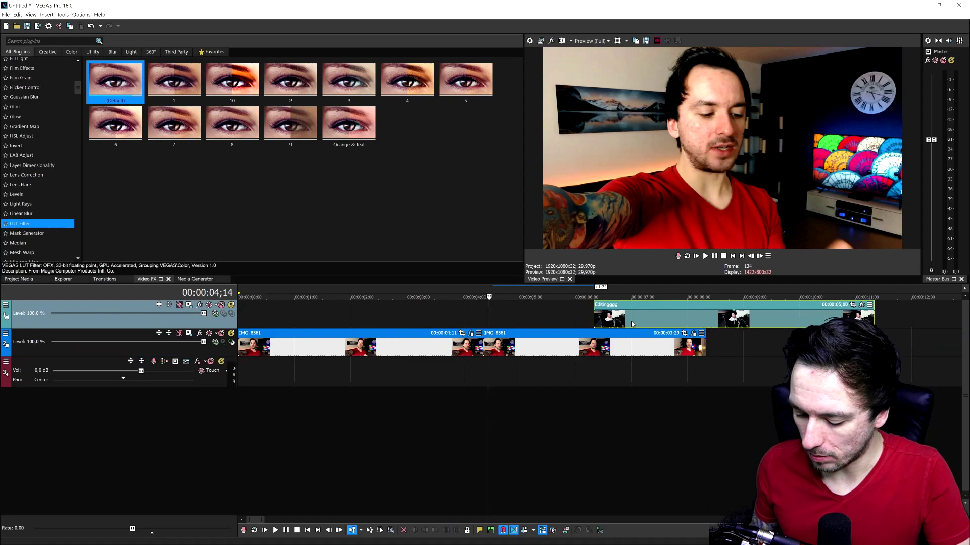
{"action": "left_click", "coordinate": [631, 324]}
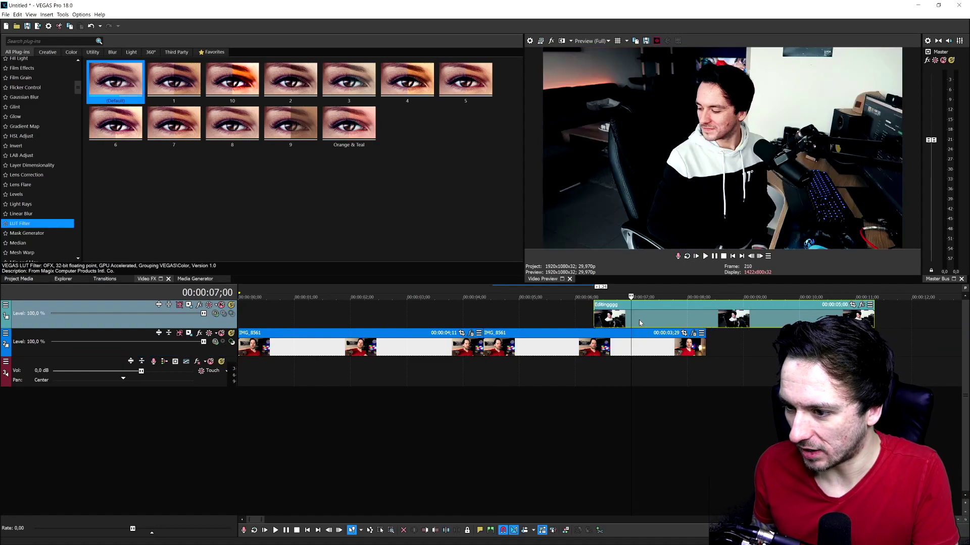
{"action": "key", "text": "Delete"}
Move the sideways-filmed IMG_8561 clip closer to the split clip, starting at about 00:00:11;20.
{"action": "left_click", "coordinate": [492, 346]}
{"action": "scroll", "coordinate": [491, 346], "scroll_direction": "down", "scroll_amount": 5}
{"action": "left_click_drag", "start_coordinate": [515, 348], "coordinate": [451, 358]}
{"action": "left_click", "coordinate": [431, 348]}
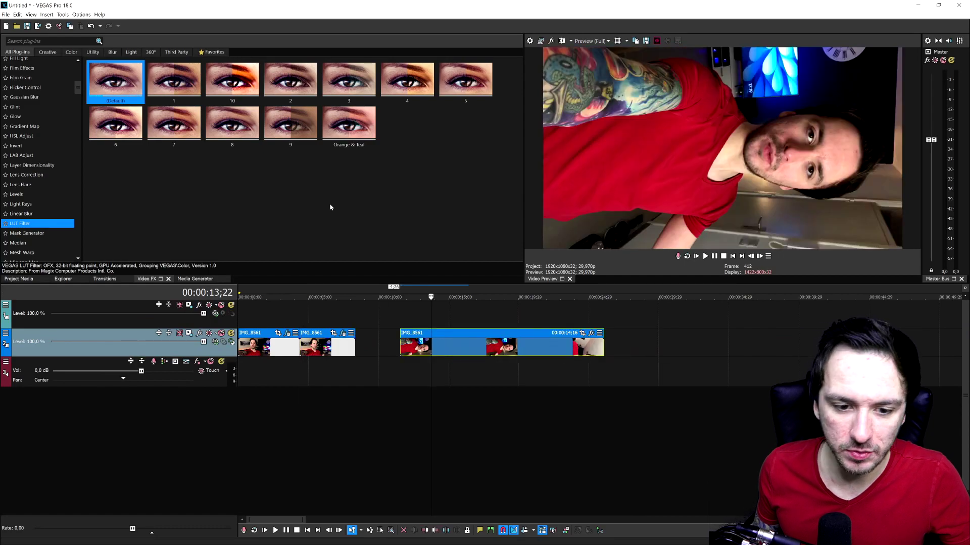
Apply the LUT Filter preset 8 to the sideways-filmed IMG_8561 clip.
{"action": "left_click", "coordinate": [232, 126]}
{"action": "left_click_drag", "start_coordinate": [340, 195], "coordinate": [483, 352]}
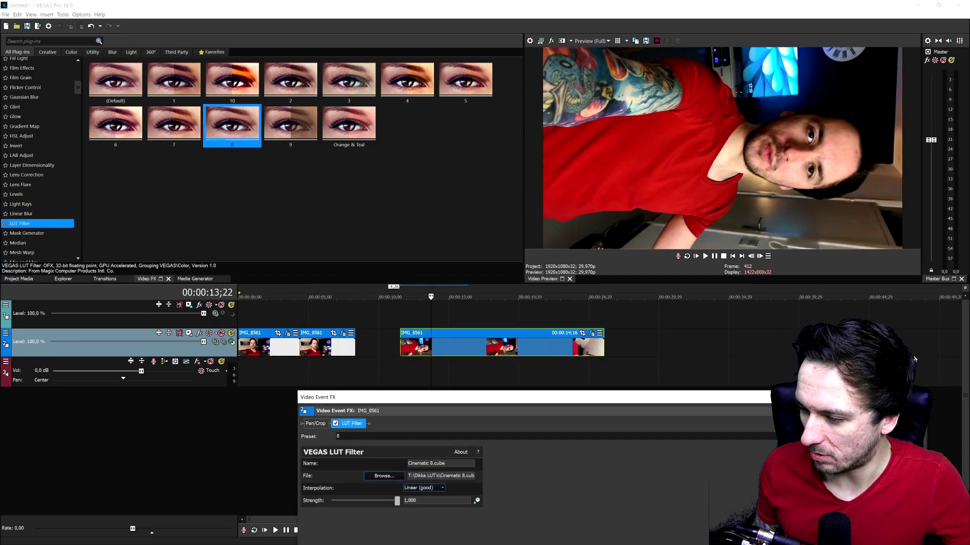
{"action": "key", "text": "Escape"}
Add the default Brightness and Contrast effect to the sideways-filmed IMG_8561 clip.
{"action": "scroll", "coordinate": [64, 142], "scroll_direction": "up", "scroll_amount": 10}
{"action": "left_click", "coordinate": [65, 139]}
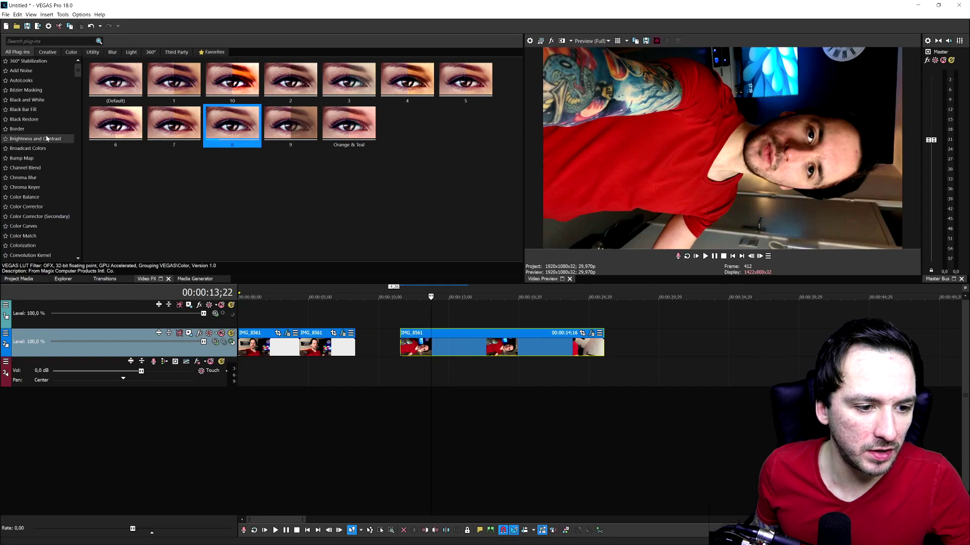
{"action": "left_click_drag", "start_coordinate": [457, 346], "coordinate": [457, 346]}
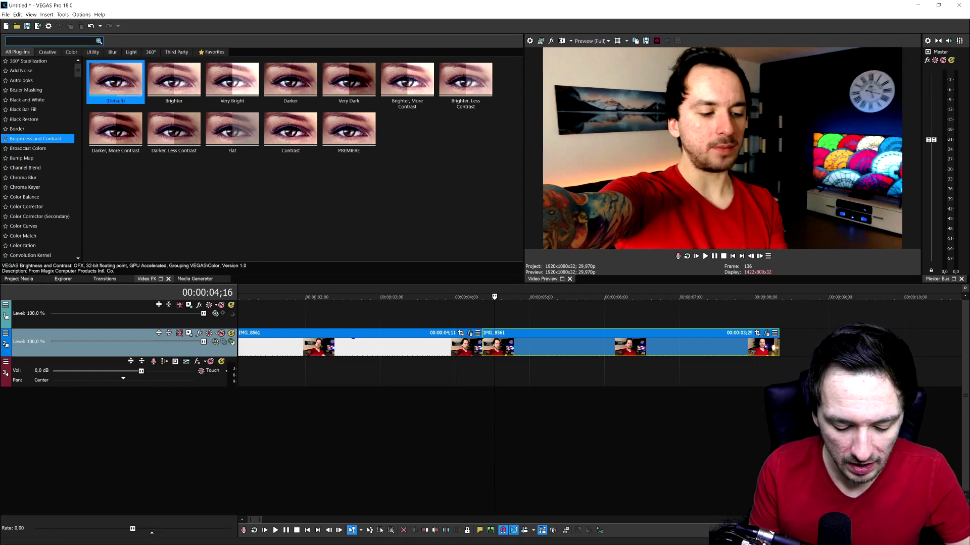
Find the Video Stabilization effect and apply its default preset to the second split IMG_8561 clip.
{"action": "type", "text": "stab"}
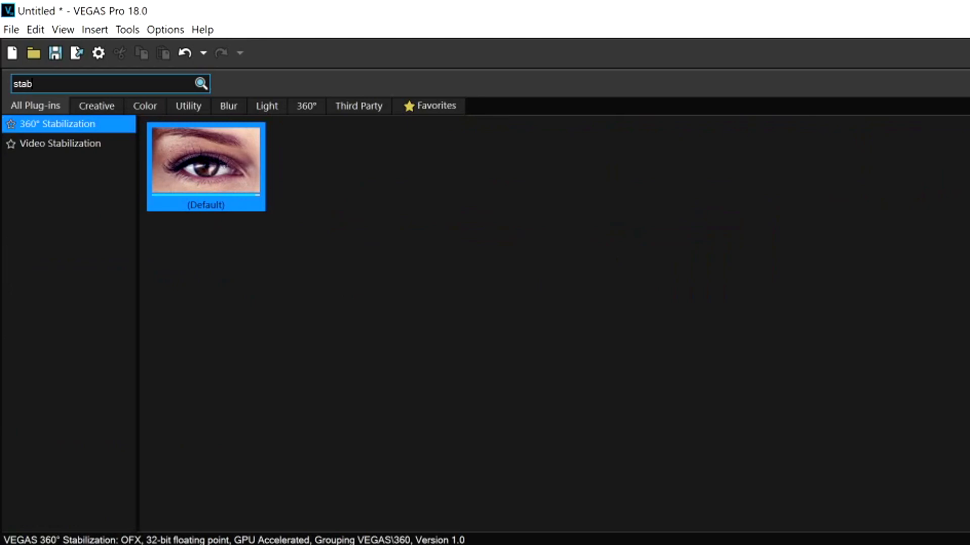
{"action": "left_click", "coordinate": [67, 147]}
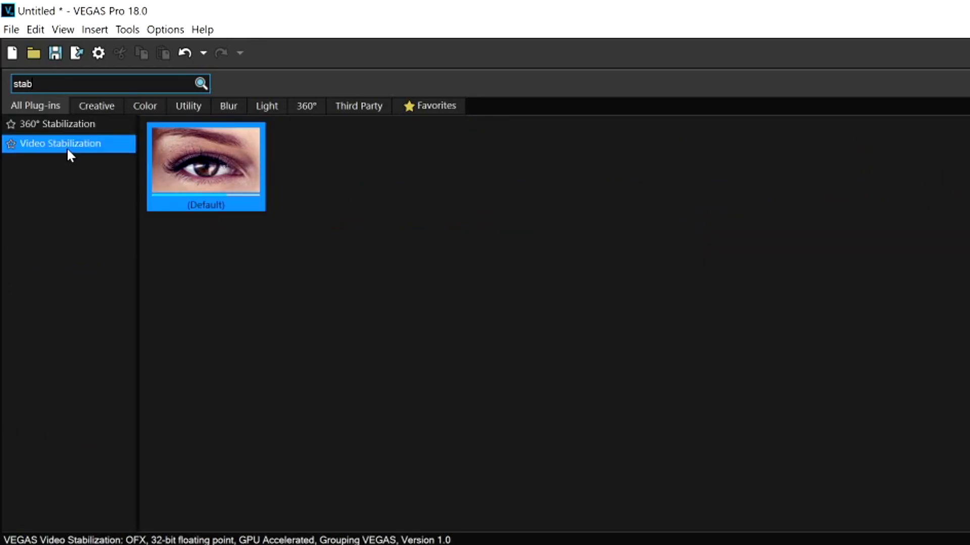
{"action": "left_click_drag", "start_coordinate": [208, 163], "coordinate": [253, 198]}
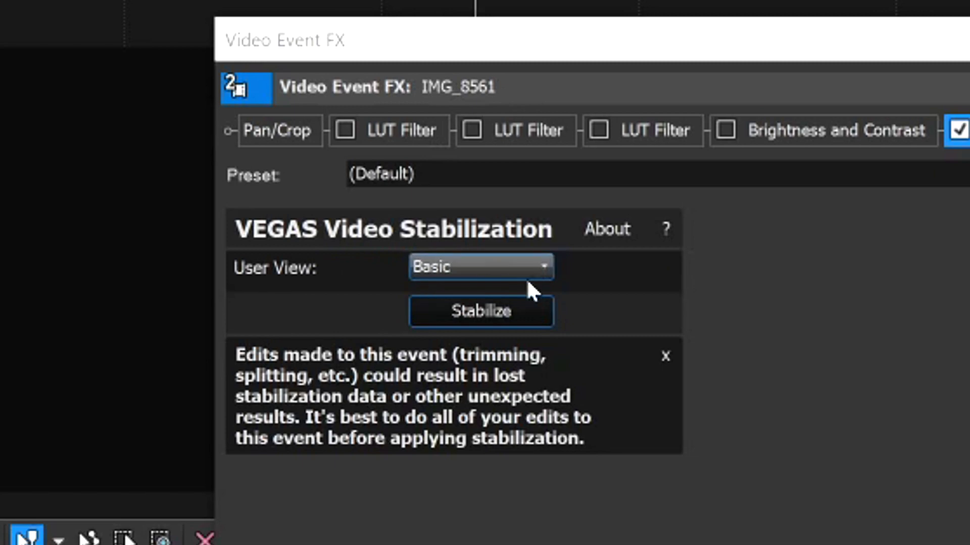
Set stabilization to the Professional view, Accurate method and Translation + Rotation + Scale compensation, and analyze the motion.
{"action": "left_click", "coordinate": [515, 270]}
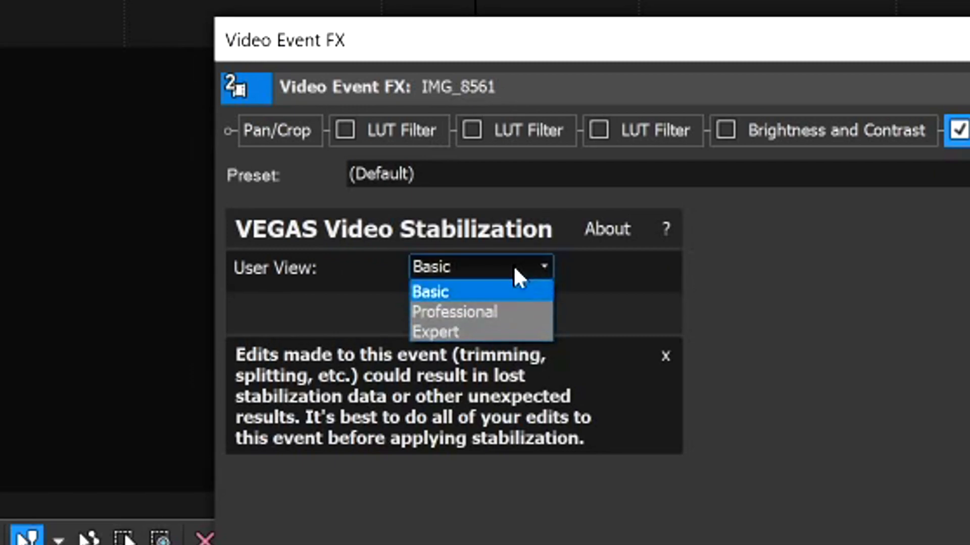
{"action": "left_click", "coordinate": [498, 309]}
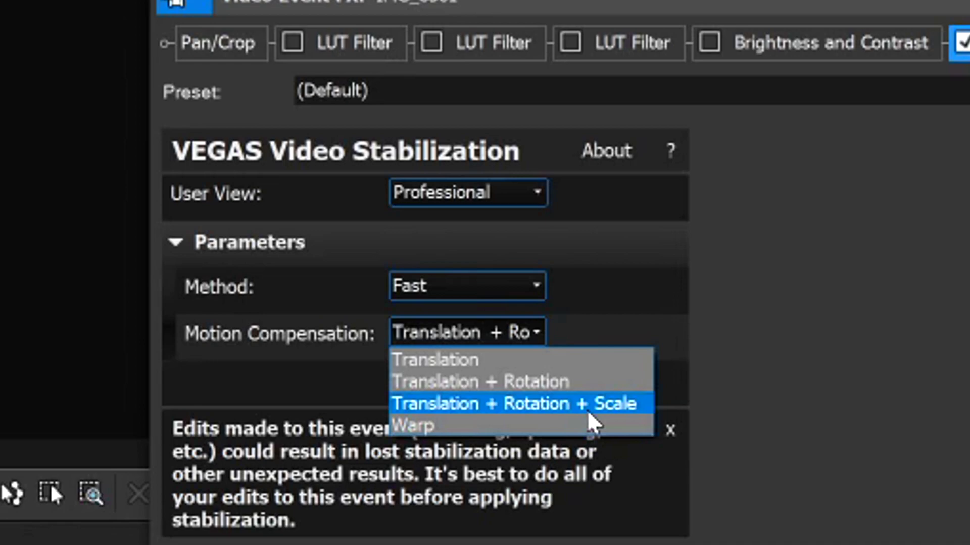
{"action": "left_click", "coordinate": [587, 410]}
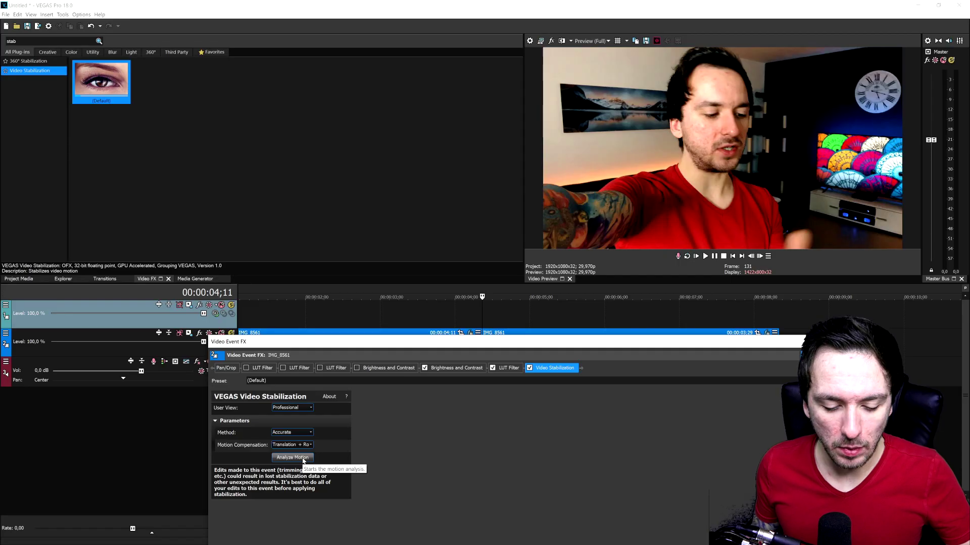
{"action": "left_click", "coordinate": [288, 458]}
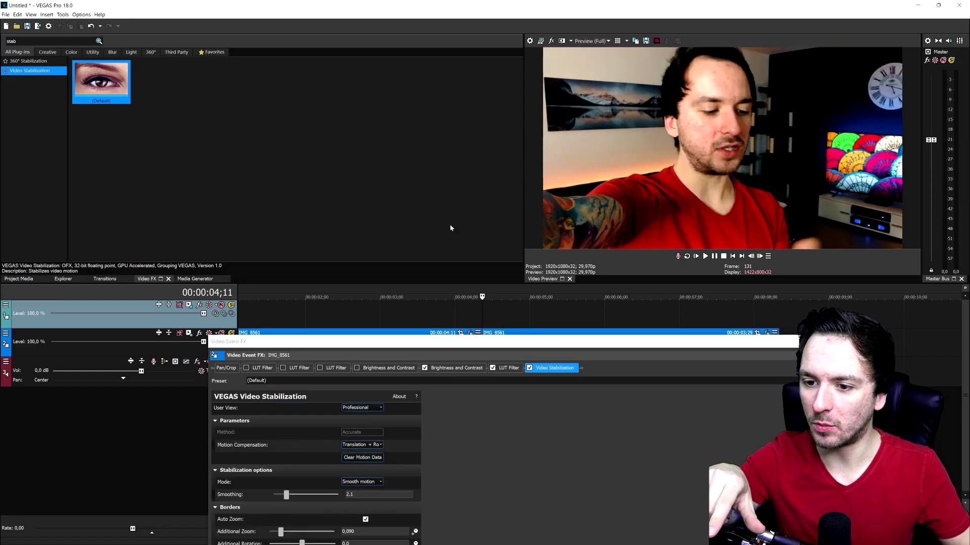
Enlarge the split clips' track slightly to about 1,925.50 by 1,083.09 with Track Motion, and play back the stabilized clip.
{"action": "left_click_drag", "start_coordinate": [455, 346], "coordinate": [482, 388]}
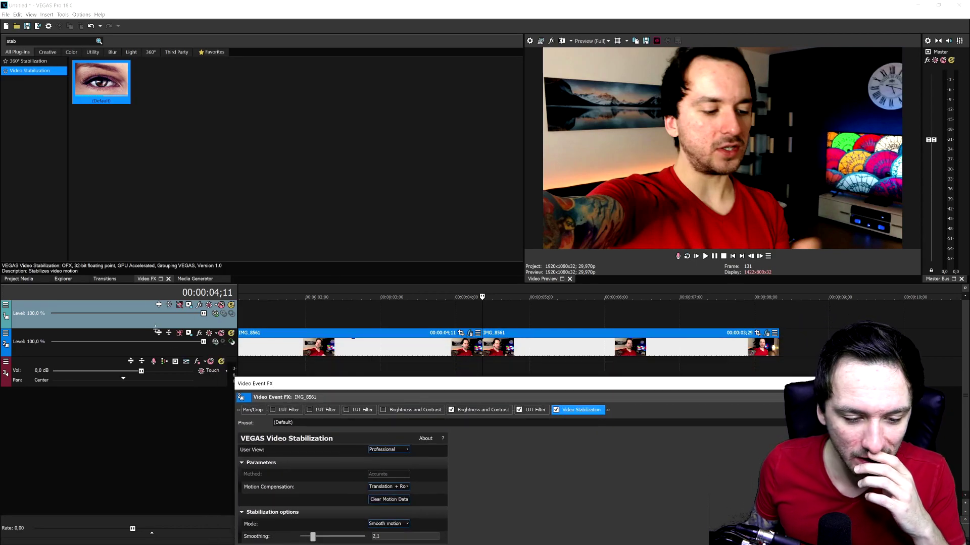
{"action": "left_click", "coordinate": [188, 336]}
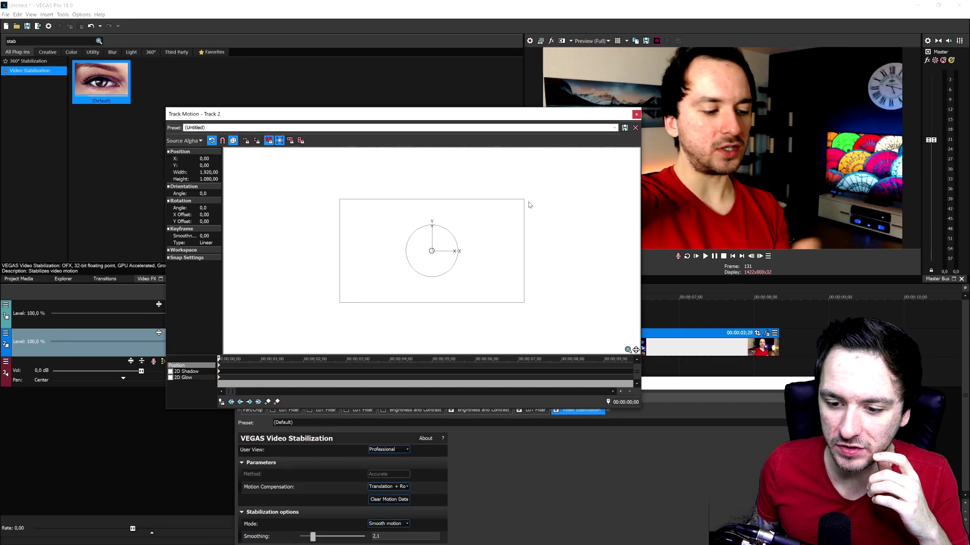
{"action": "left_click_drag", "start_coordinate": [523, 201], "coordinate": [525, 203]}
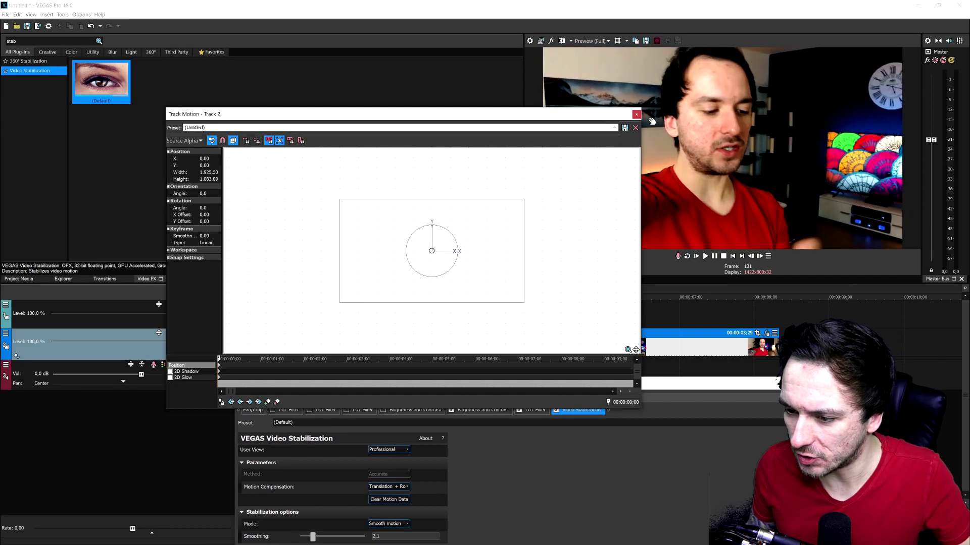
{"action": "left_click", "coordinate": [636, 114]}
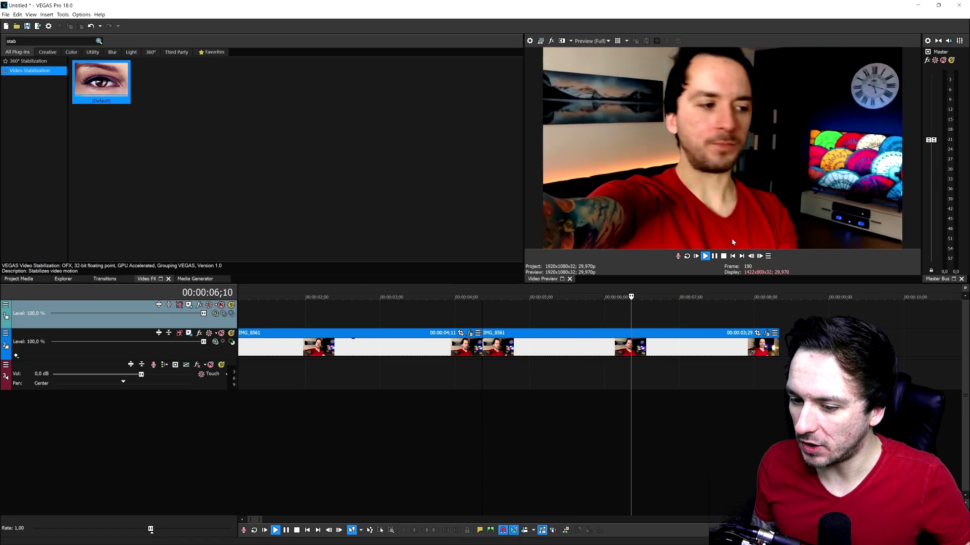
{"action": "key", "text": "space"}
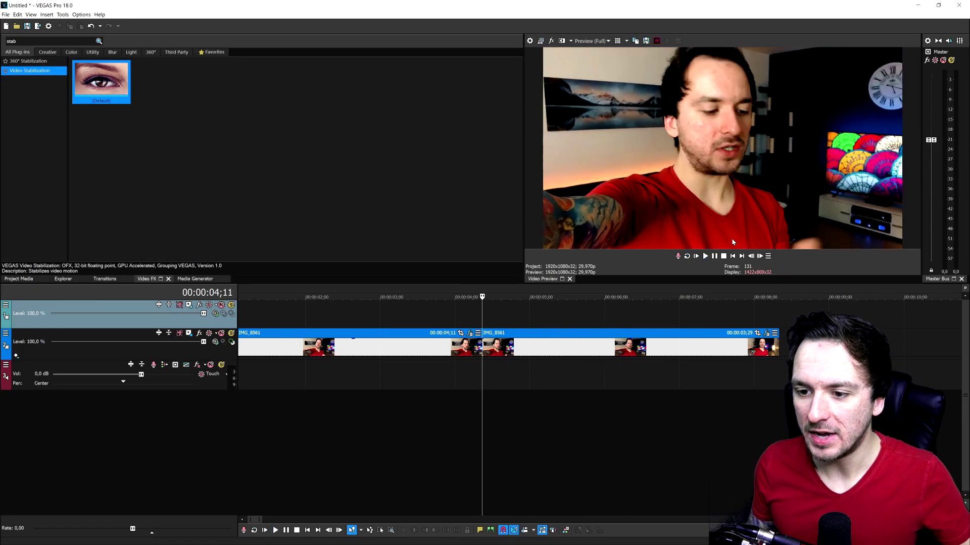
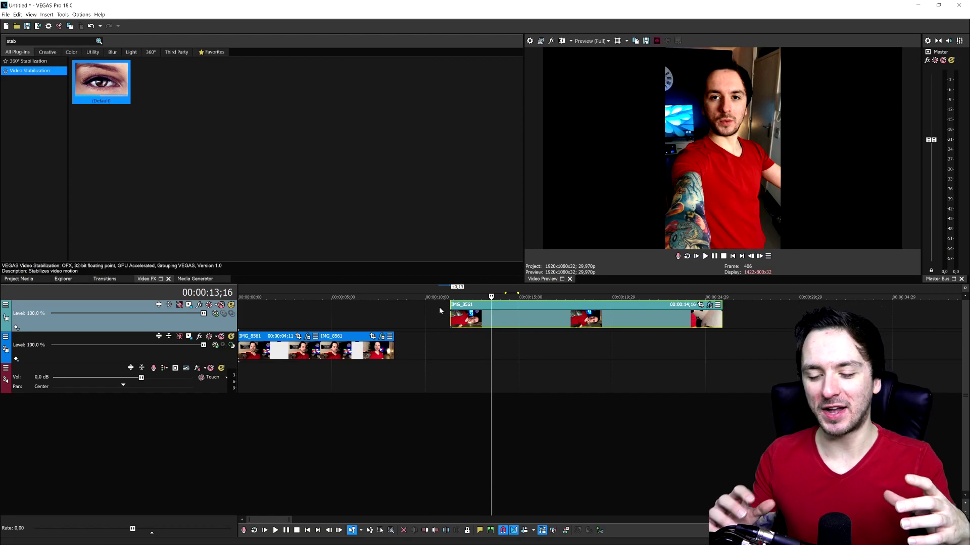
Duplicate the vertical clip's track and enlarge the lower copy with Track Motion so it fills the frame behind the original.
{"action": "right_click", "coordinate": [218, 329]}
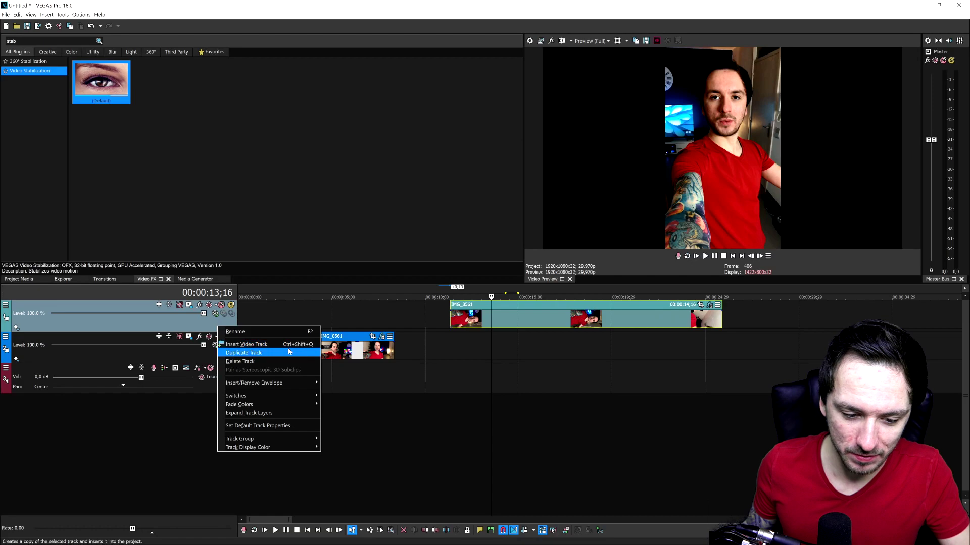
{"action": "left_click", "coordinate": [241, 353]}
{"action": "left_click", "coordinate": [189, 336]}
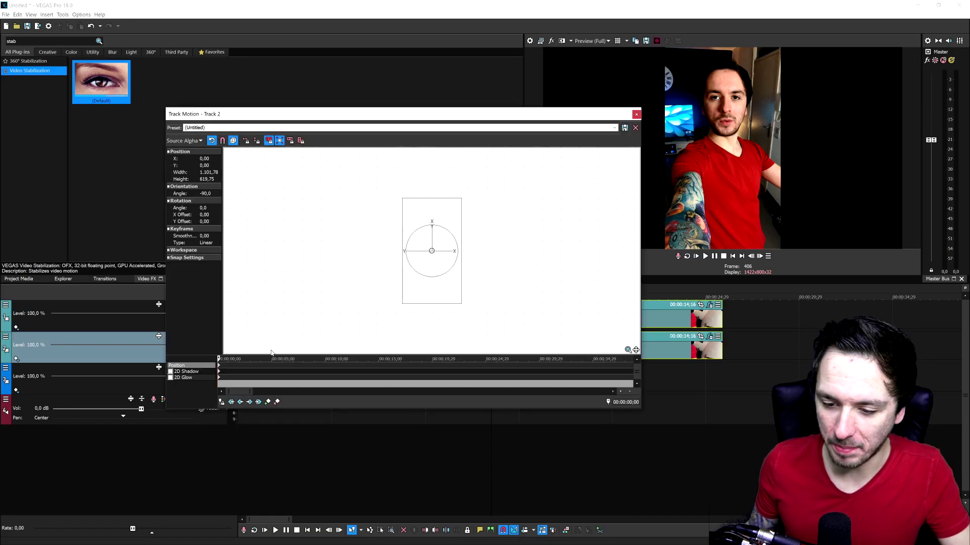
{"action": "left_click_drag", "start_coordinate": [461, 199], "coordinate": [584, 163]}
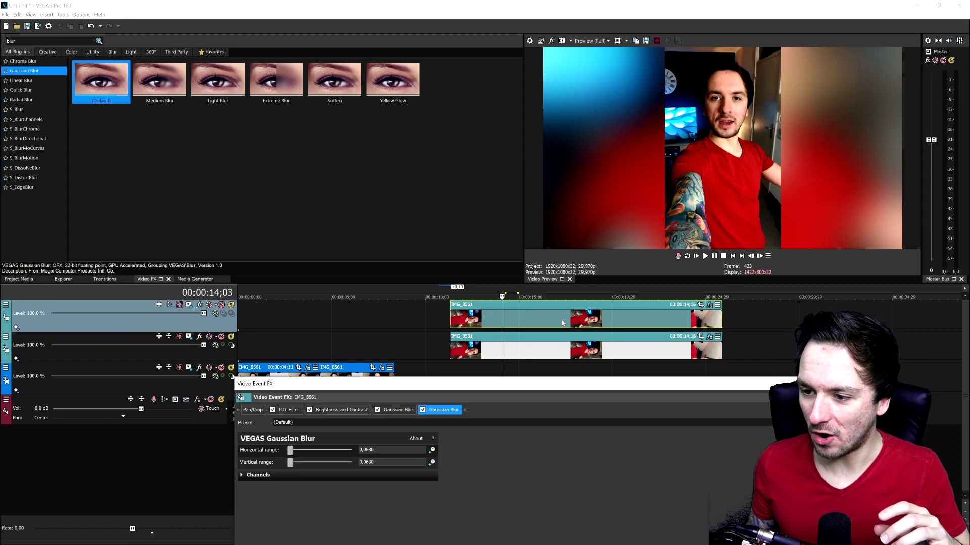
Delete the enlarged copy of the vertical clip from the lower duplicate track.
{"action": "left_click", "coordinate": [484, 353]}
{"action": "key", "text": "Delete"}
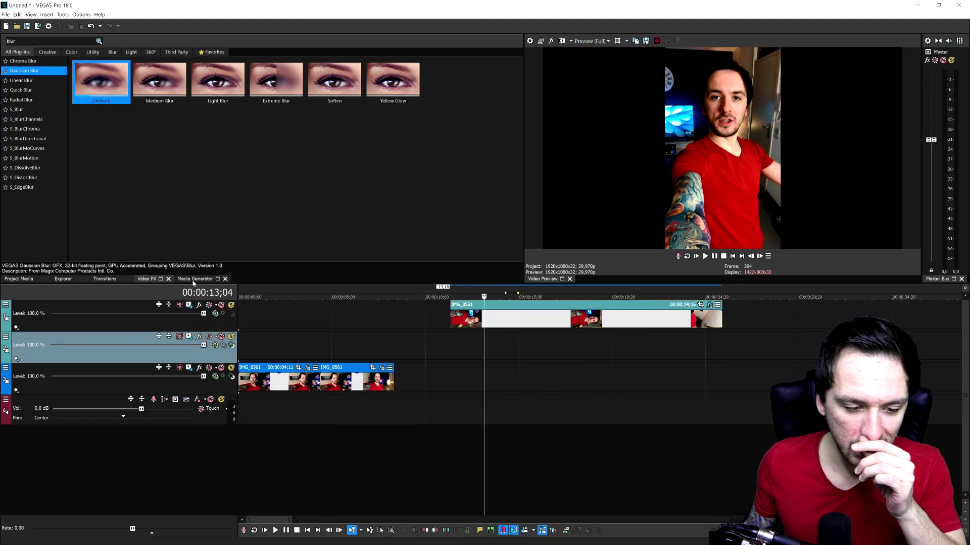
Find the Black Bar Fill effect and apply its default preset to the vertical IMG_8561 clip.
{"action": "left_click", "coordinate": [7, 41]}
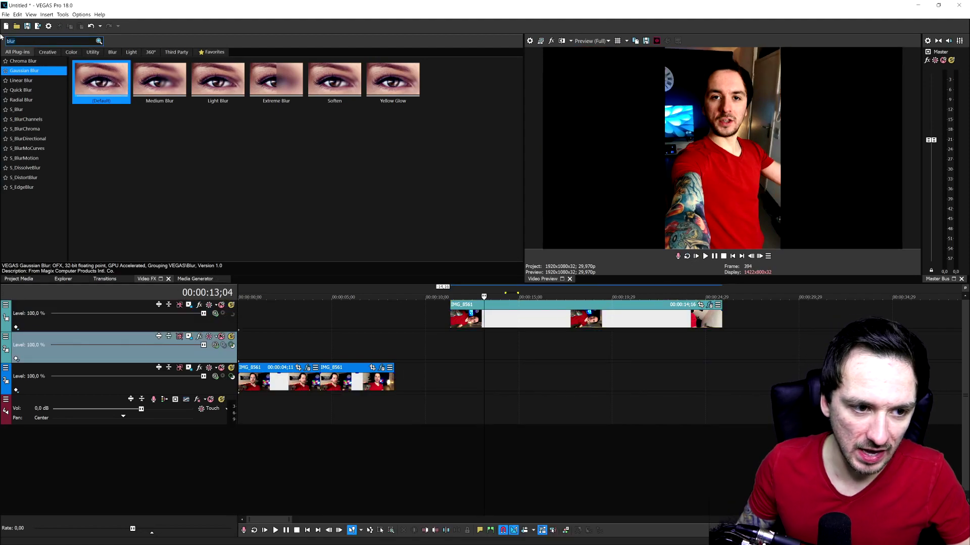
{"action": "type", "text": "black"}
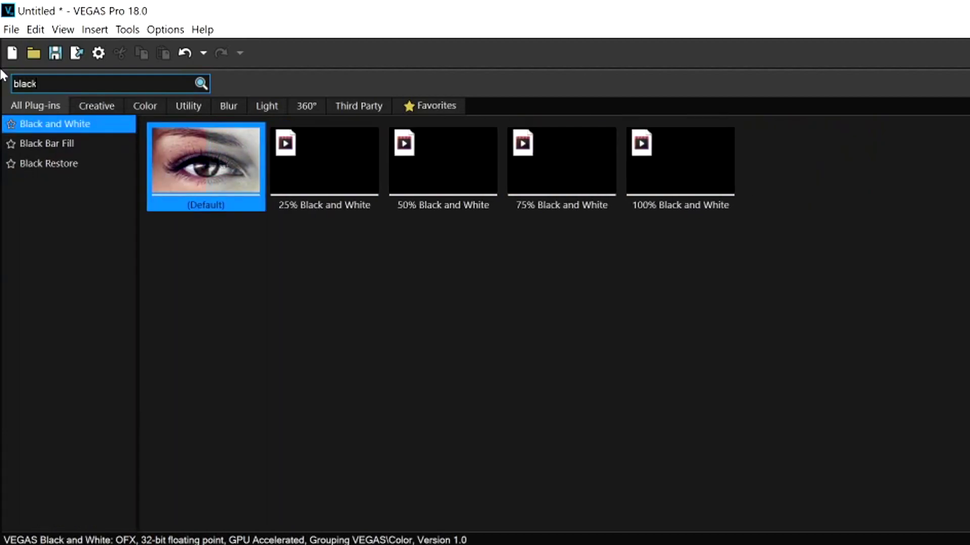
{"action": "left_click", "coordinate": [76, 145]}
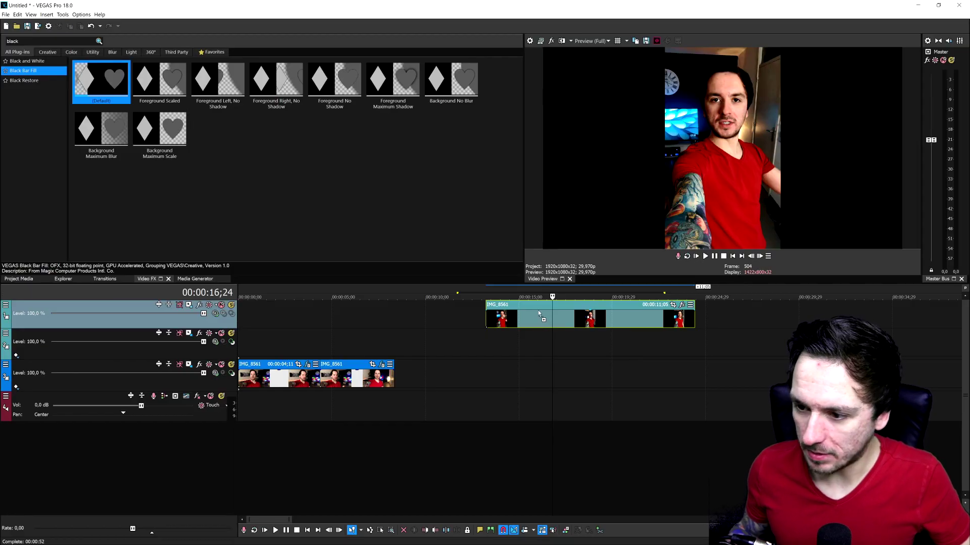
{"action": "left_click_drag", "start_coordinate": [544, 316], "coordinate": [545, 317]}
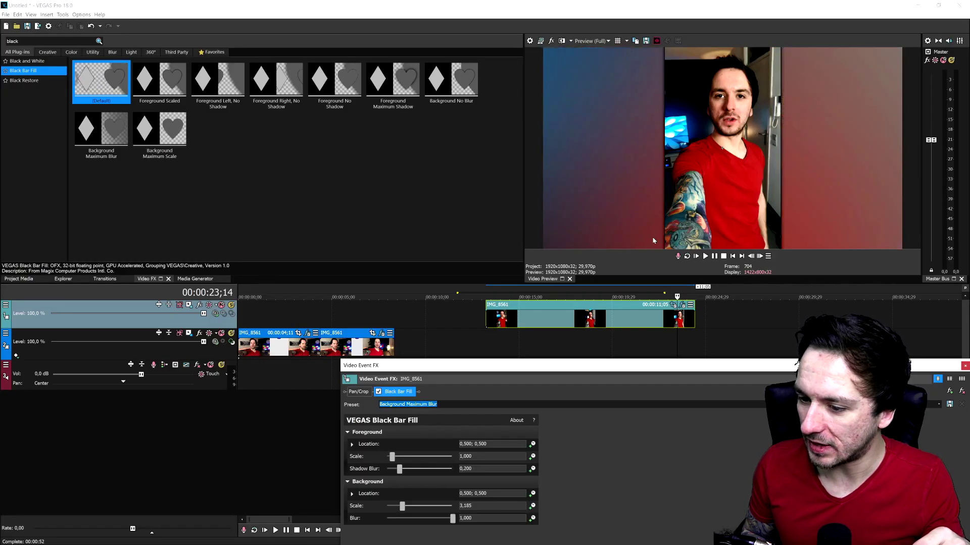
Try the Background Maximum Scale preset of Black Bar Fill on the vertical clip, and return to the default preset.
{"action": "key", "text": "Down"}
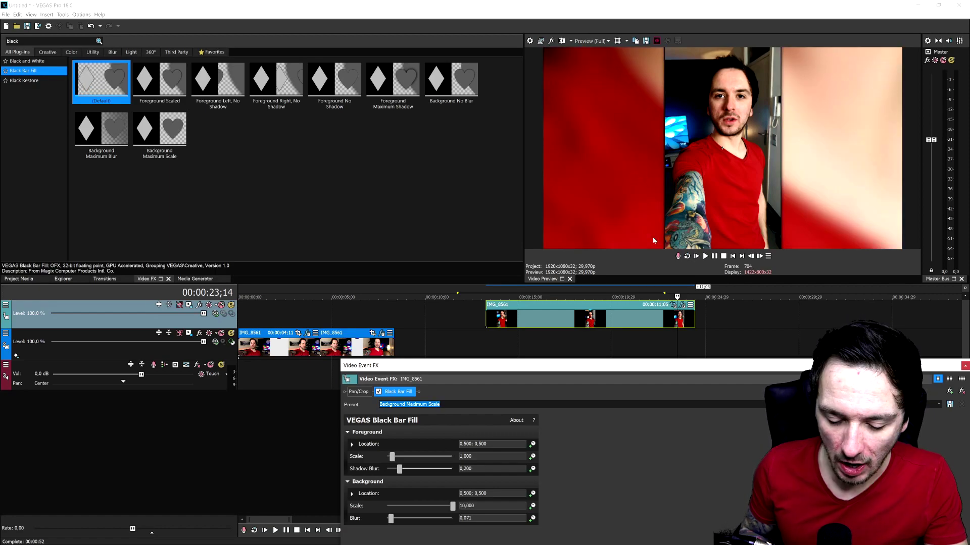
{"action": "key", "text": "Down"}
{"action": "key", "text": "Home"}
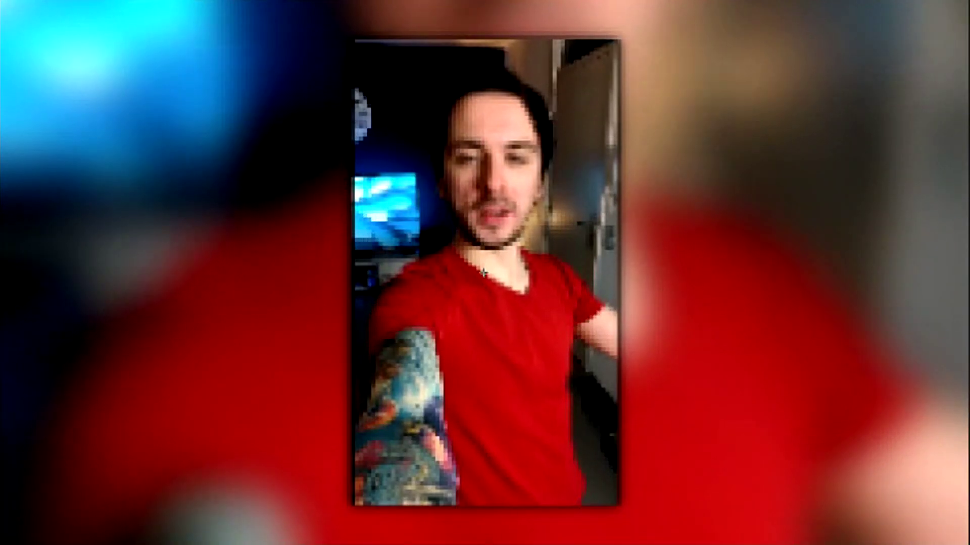
Set the video preview quality to Preview (Half) and turn off Black Bar Fill on the vertical clip.
{"action": "right_click", "coordinate": [226, 34]}
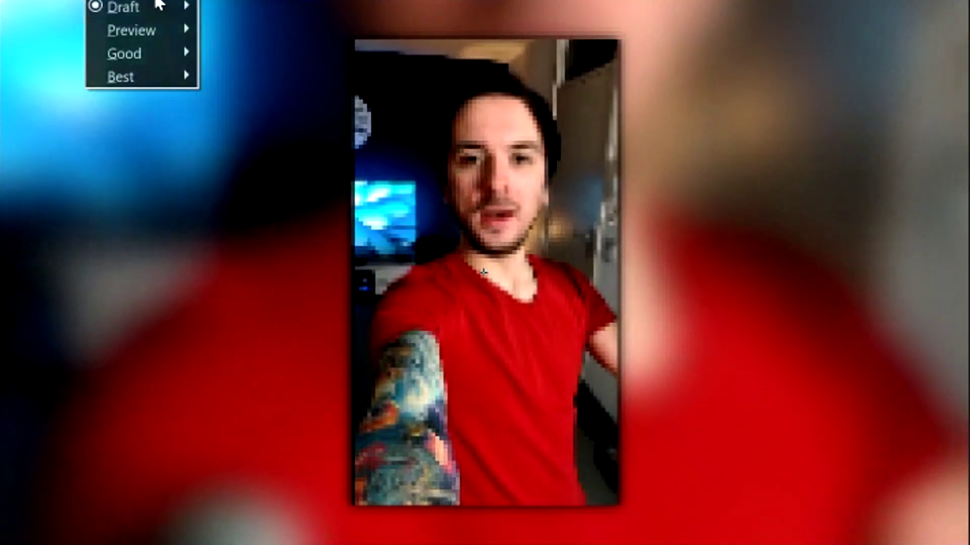
{"action": "mouse_move", "coordinate": [187, 53]}
{"action": "left_click", "coordinate": [218, 75]}
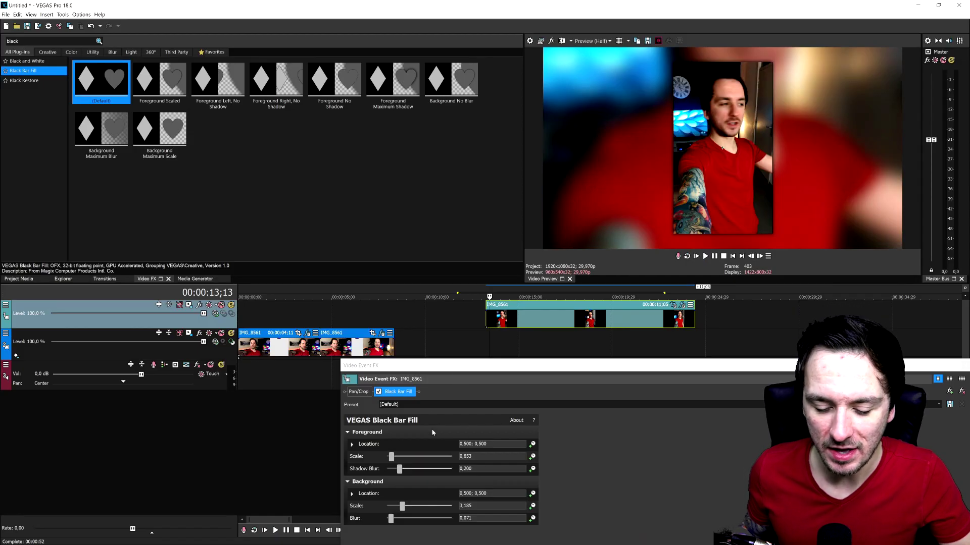
{"action": "left_click", "coordinate": [378, 391]}
Check several points in the two split IMG_8561 clips, ending near the start of the second at 00:00:04;19.
{"action": "left_click", "coordinate": [290, 346]}
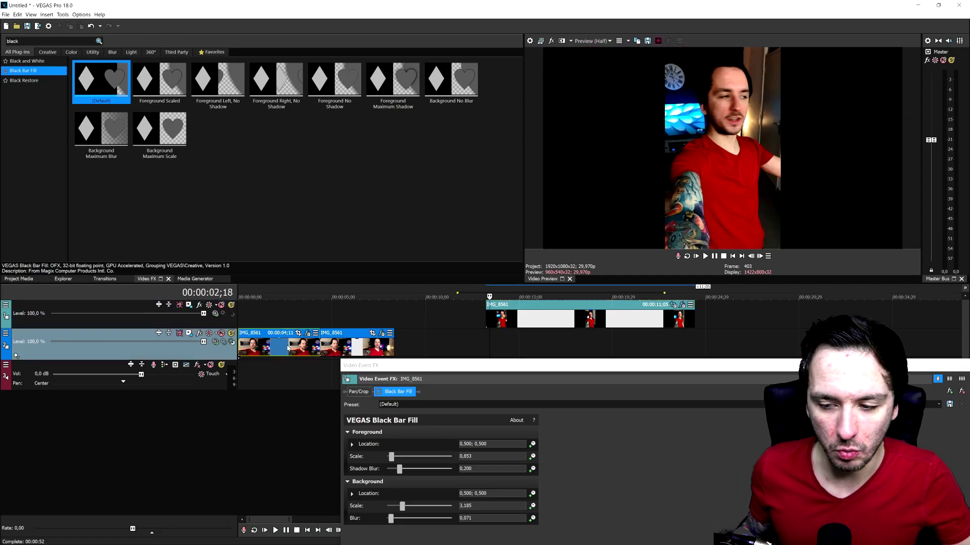
{"action": "left_click", "coordinate": [336, 346]}
{"action": "left_click", "coordinate": [358, 346]}
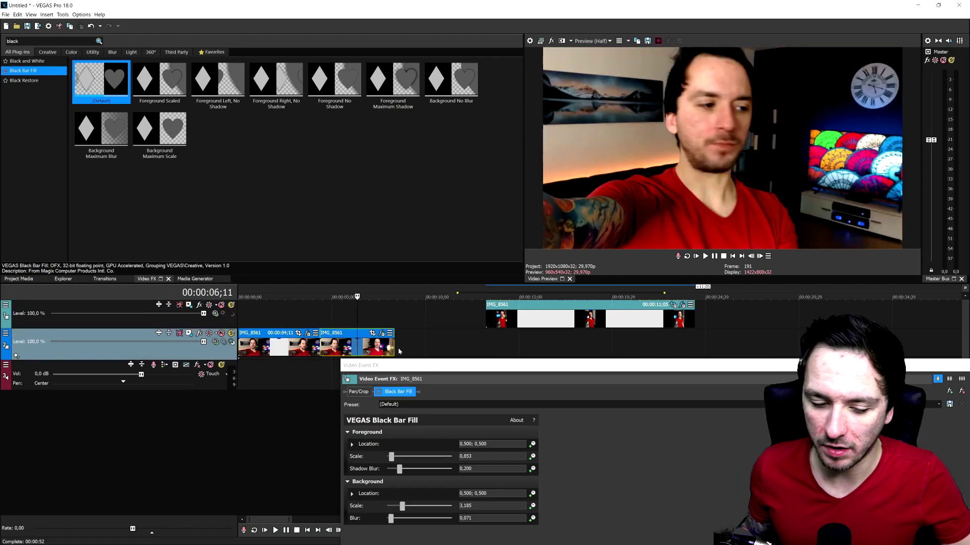
{"action": "left_click", "coordinate": [374, 345]}
{"action": "left_click", "coordinate": [335, 352]}
{"action": "left_click", "coordinate": [325, 352]}
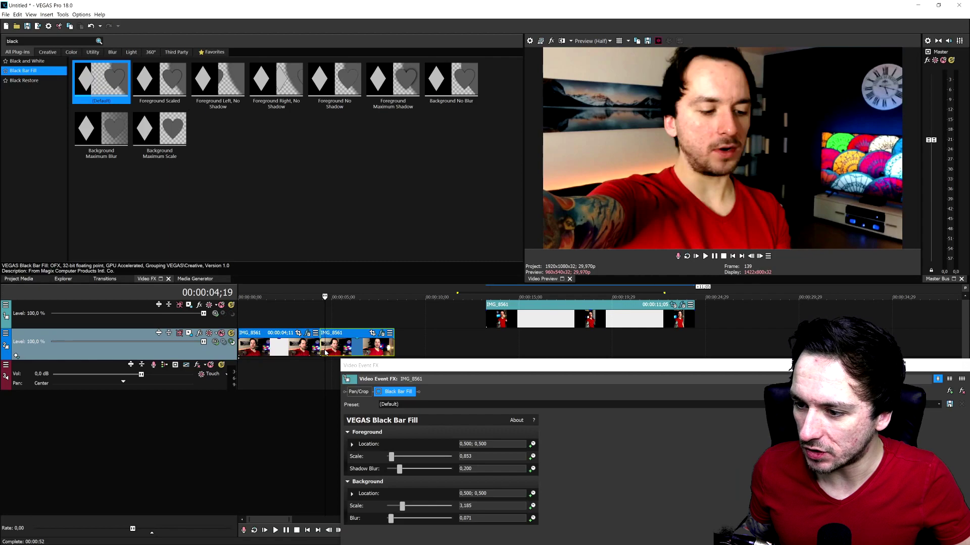
Add the default Denoise effect to the second split IMG_8561 clip with luminance 3.19 and chrominance 2.66.
{"action": "left_click", "coordinate": [147, 278]}
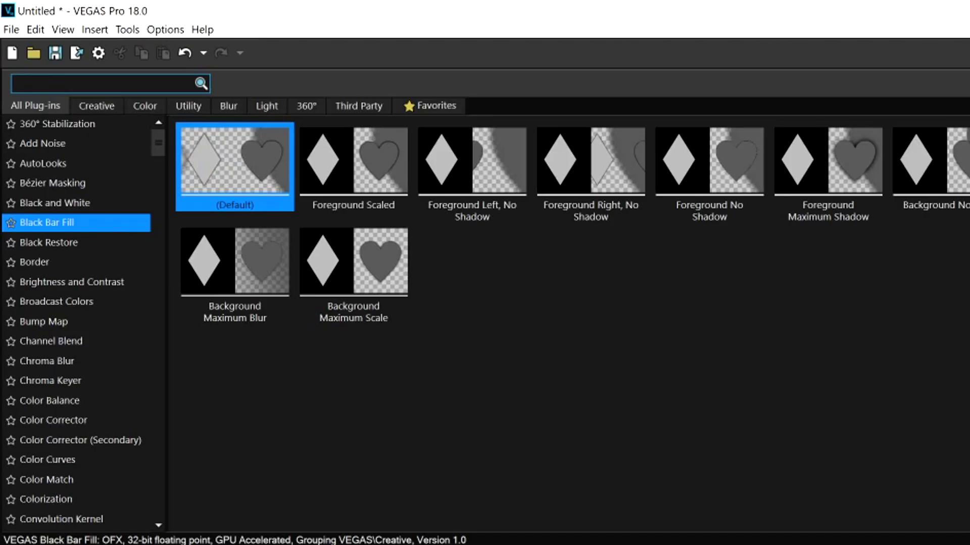
{"action": "type", "text": "noise"}
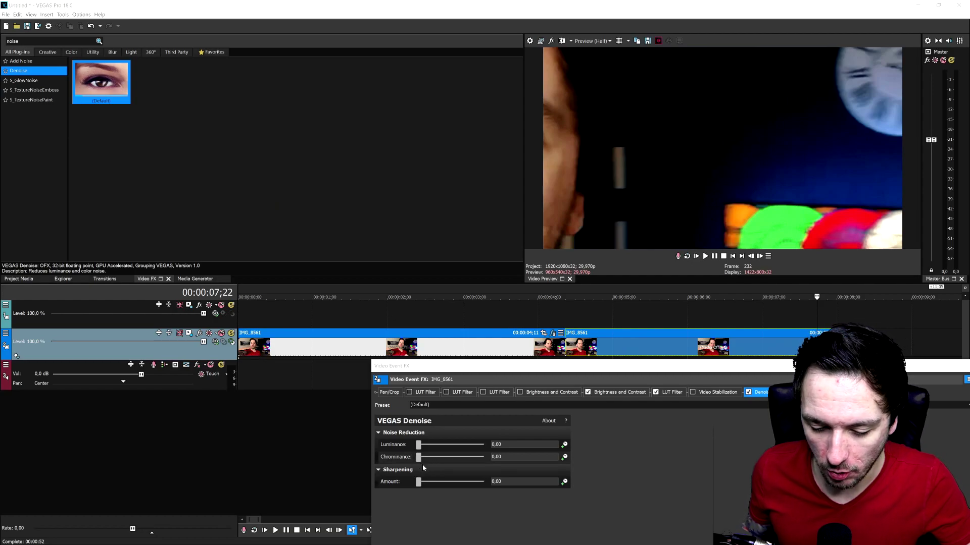
{"action": "mouse_move", "coordinate": [420, 458]}
{"action": "left_mouse_down"}
{"action": "mouse_move", "coordinate": [430, 459]}
{"action": "mouse_move", "coordinate": [426, 447]}
{"action": "left_mouse_up"}
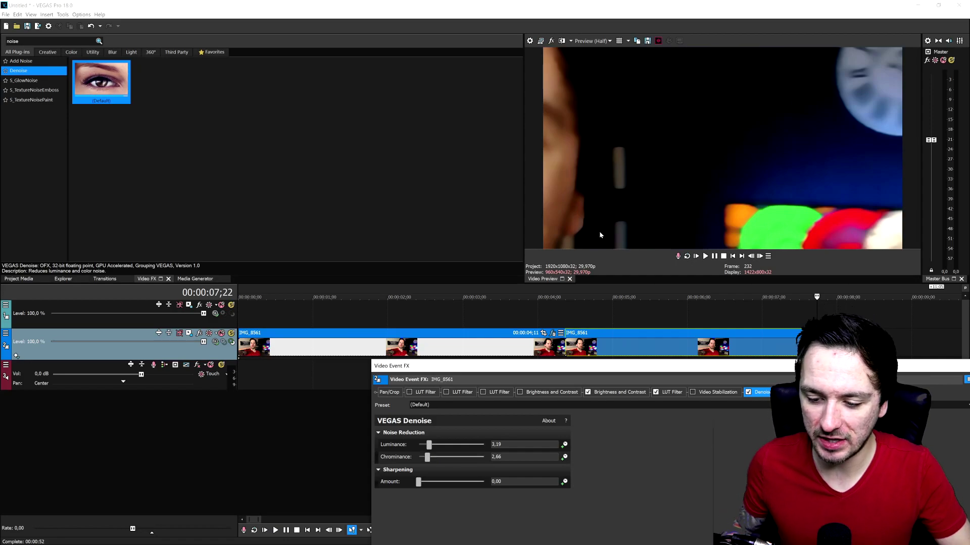
{"action": "left_click", "coordinate": [586, 318]}
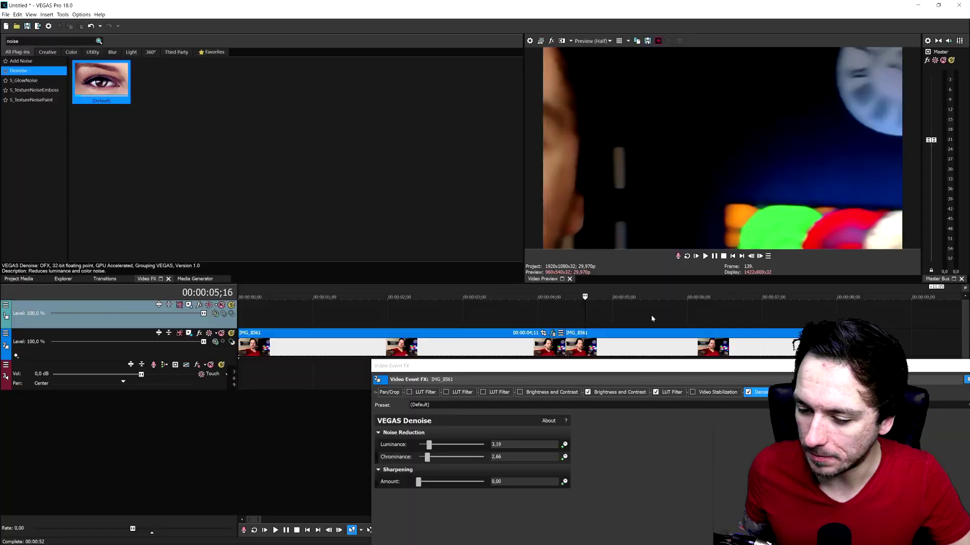